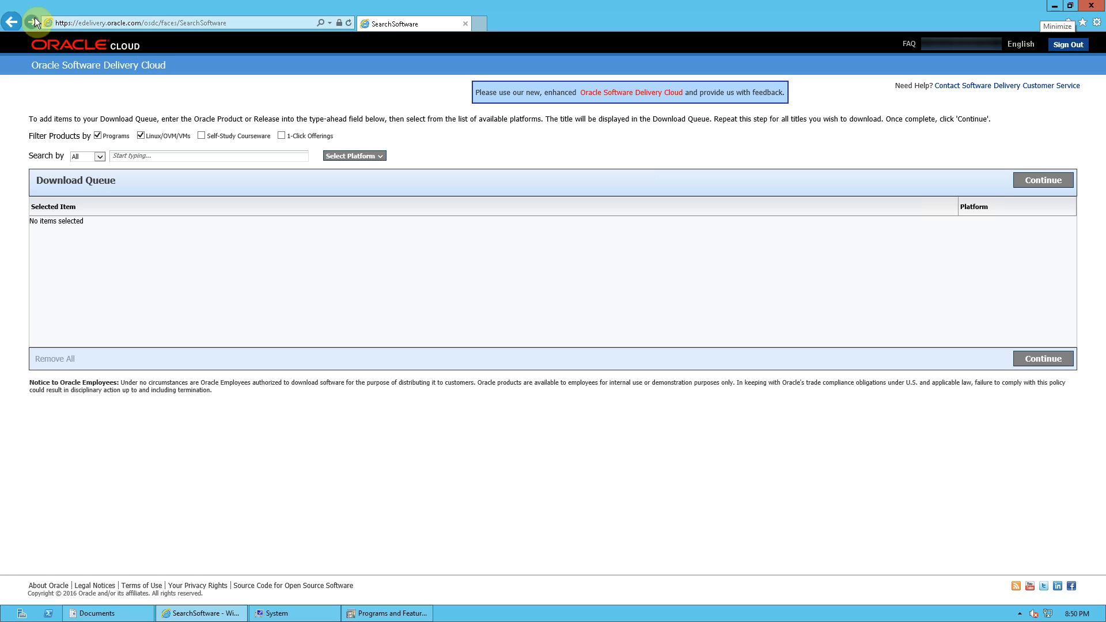
Switch from the old download page to the new, enhanced Oracle Software Delivery Cloud site.
{"action": "left_click", "coordinate": [166, 156]}
{"action": "left_click", "coordinate": [651, 94]}
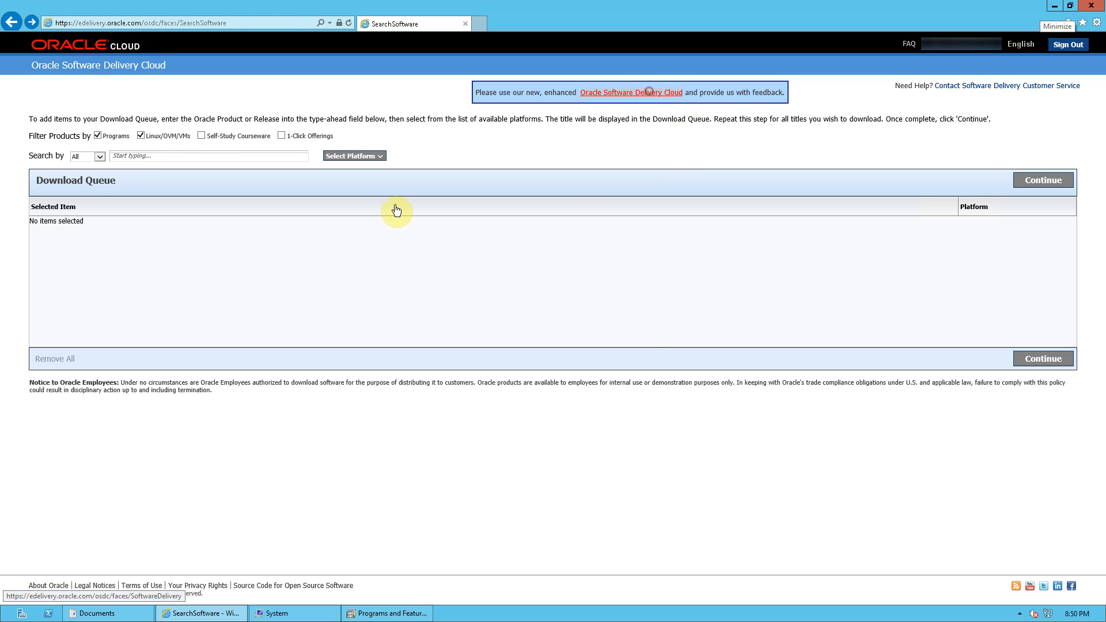
{"action": "left_click", "coordinate": [542, 314]}
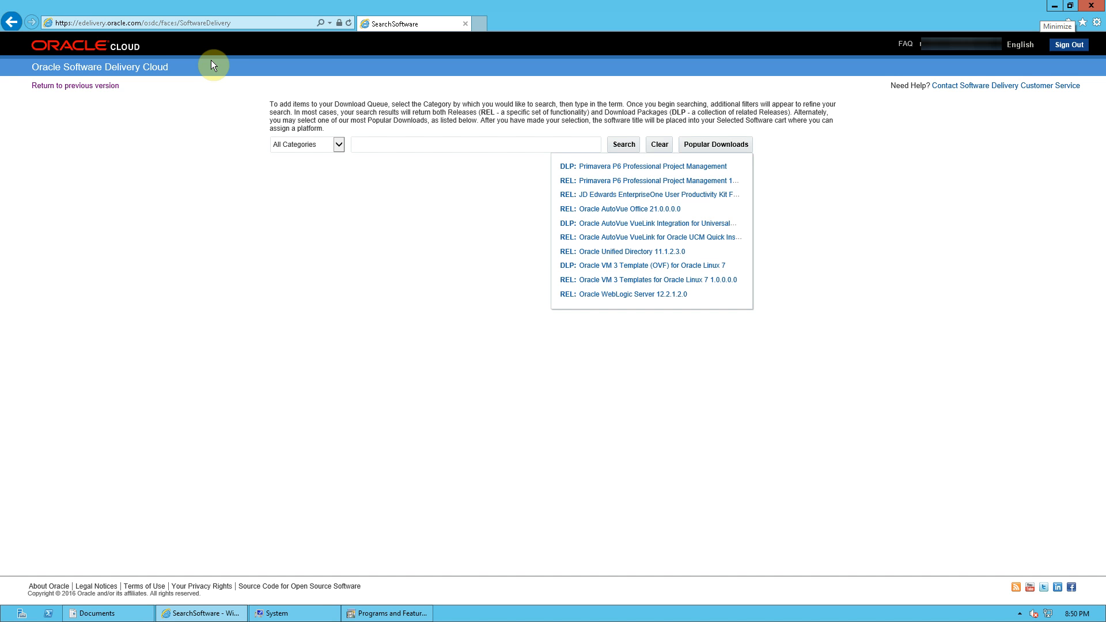
Search all categories for Primavera P6 Professional Project Management, picking it from the suggestions.
{"action": "left_click", "coordinate": [549, 144]}
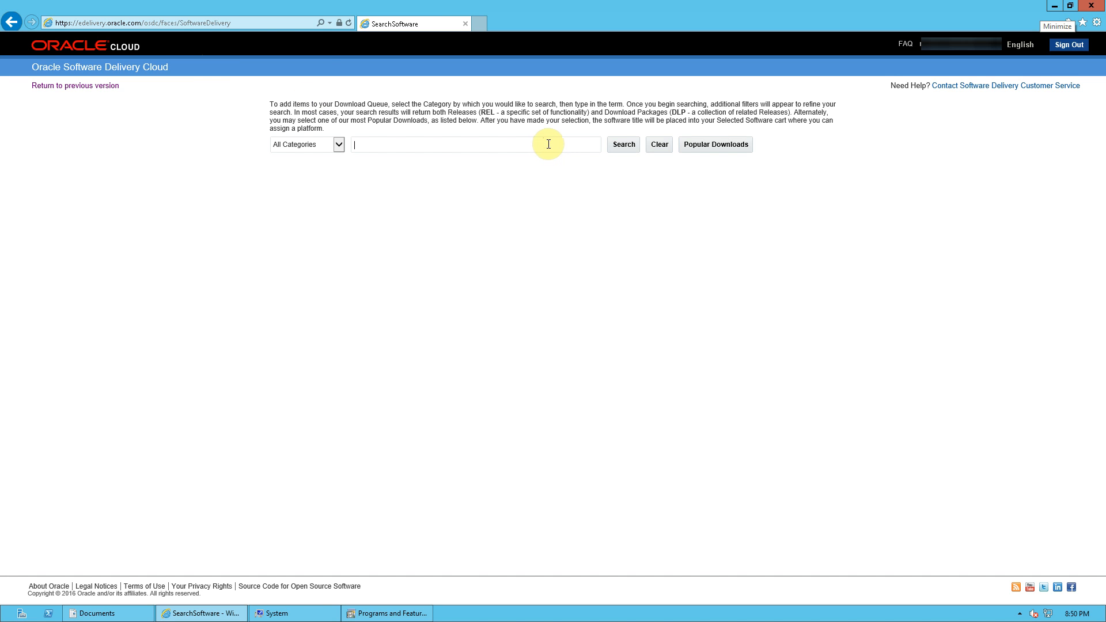
{"action": "type", "text": "primavera p6 profess"}
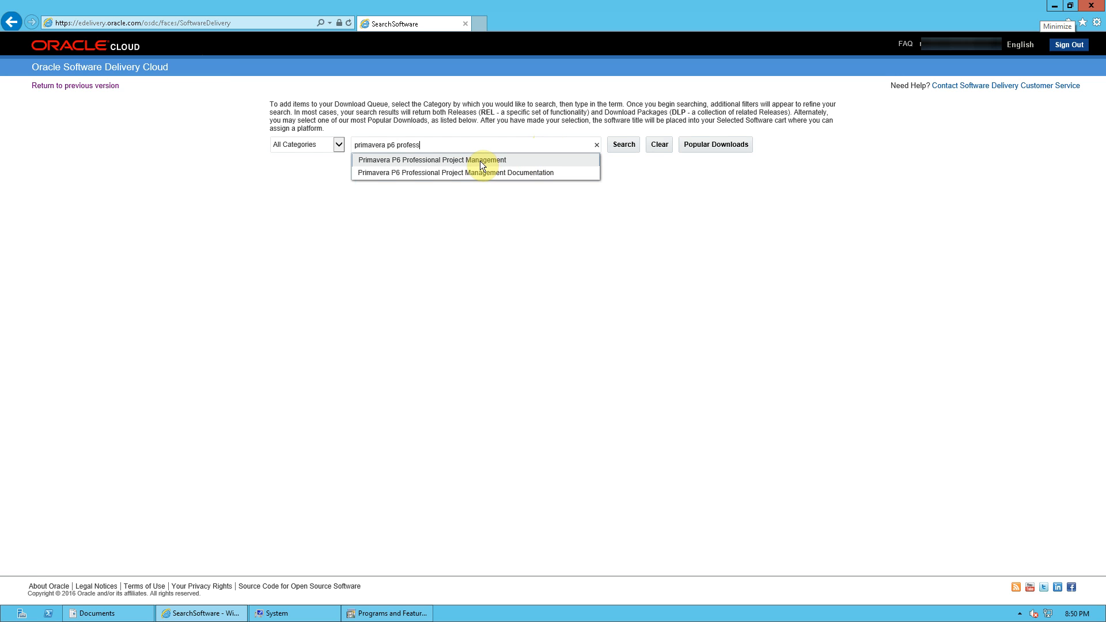
{"action": "left_click", "coordinate": [479, 161]}
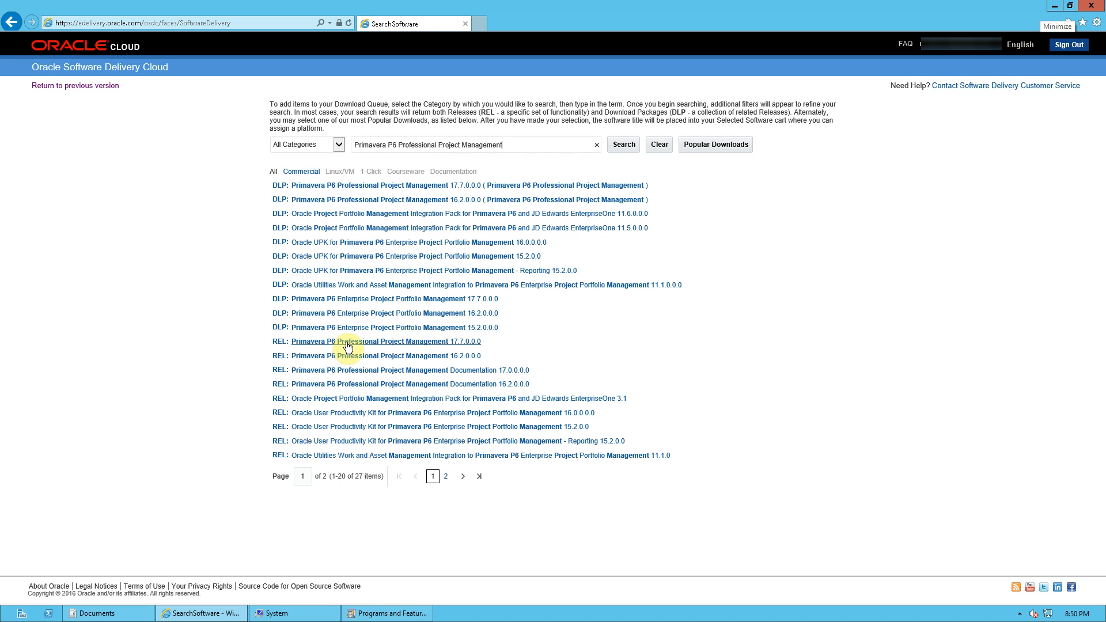
Add the REL Primavera P6 Professional Project Management 17.7.0.0.0 release to the cart and open Selected Software.
{"action": "left_click", "coordinate": [431, 348]}
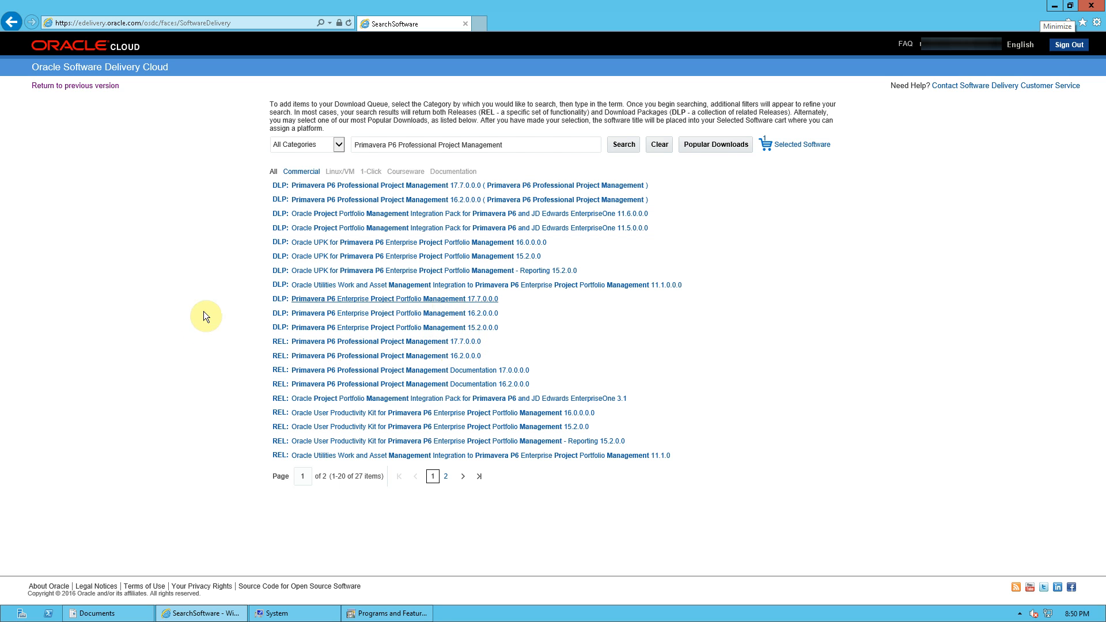
{"action": "left_click", "coordinate": [812, 148]}
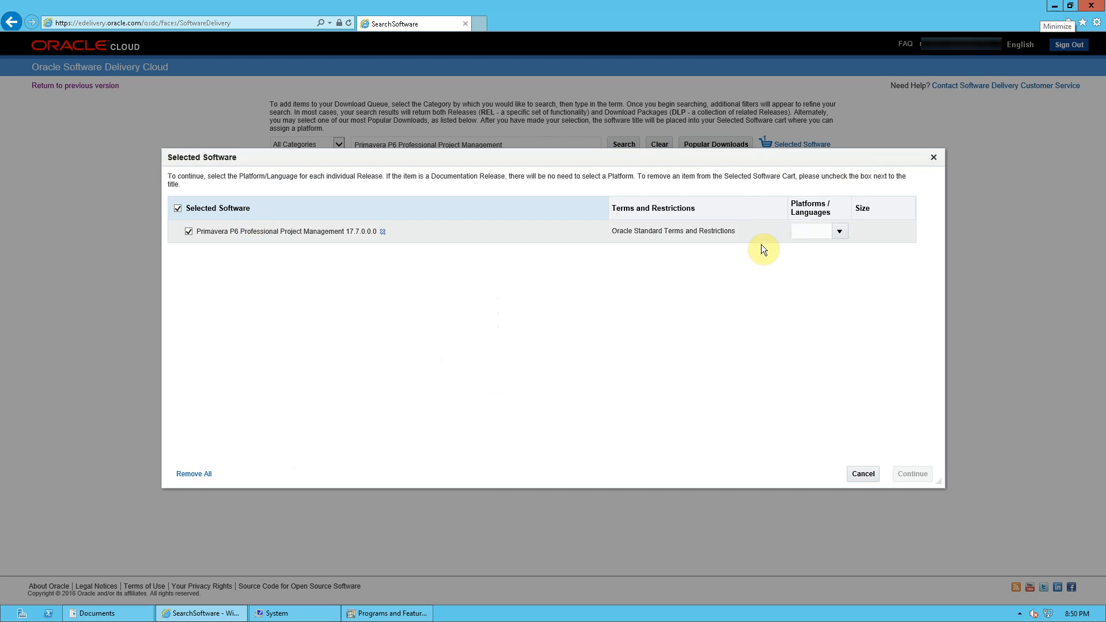
Set the release's platform to Microsoft Windows x64 (64-bit) and continue.
{"action": "left_click", "coordinate": [809, 230]}
{"action": "left_click", "coordinate": [801, 290]}
{"action": "left_click", "coordinate": [703, 298]}
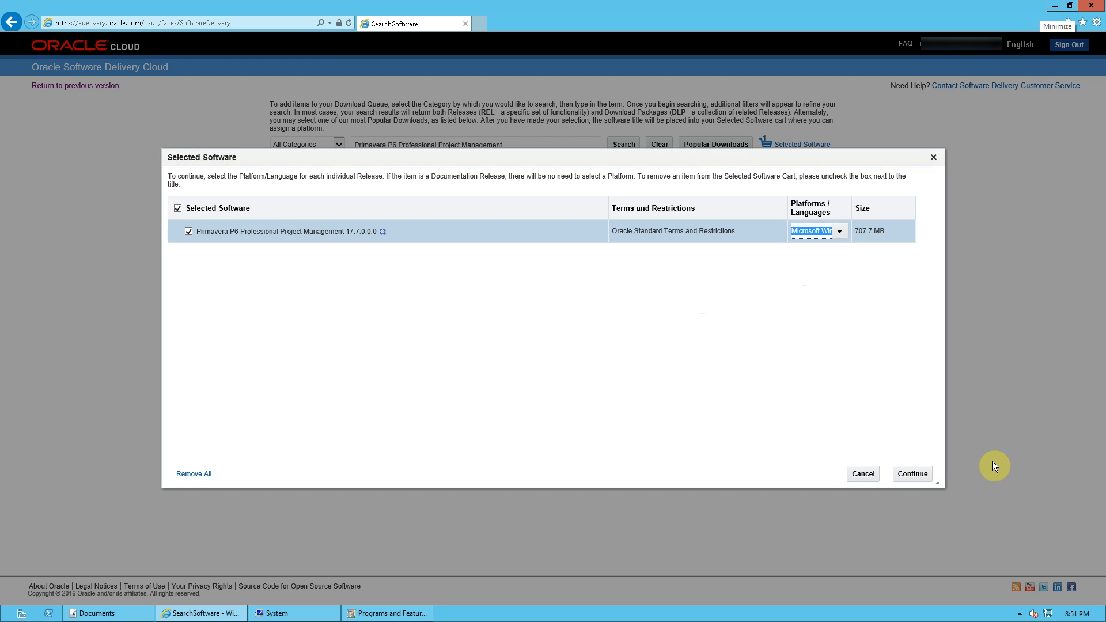
{"action": "left_click", "coordinate": [913, 474]}
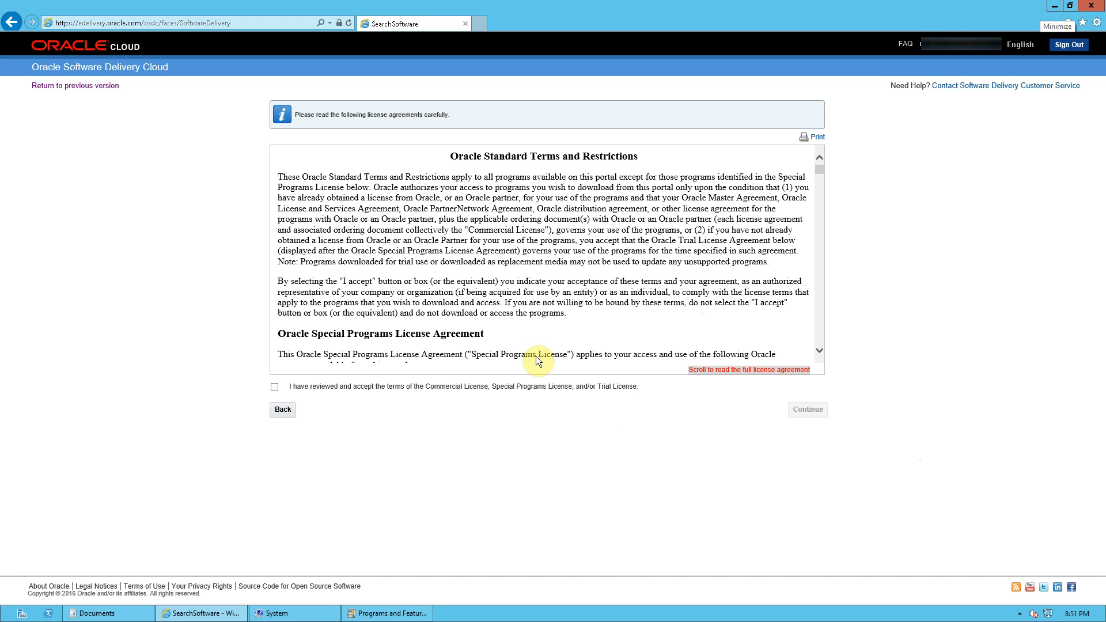
Accept the Commercial, Special Programs and Trial license terms and continue to the file list.
{"action": "left_click", "coordinate": [275, 387]}
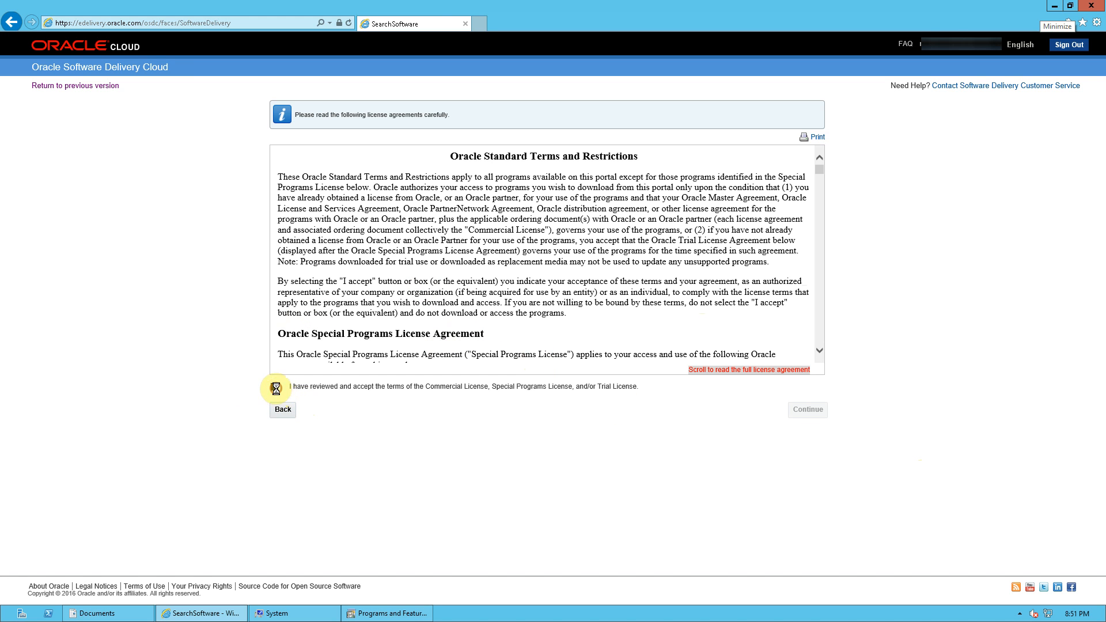
{"action": "left_click", "coordinate": [804, 411]}
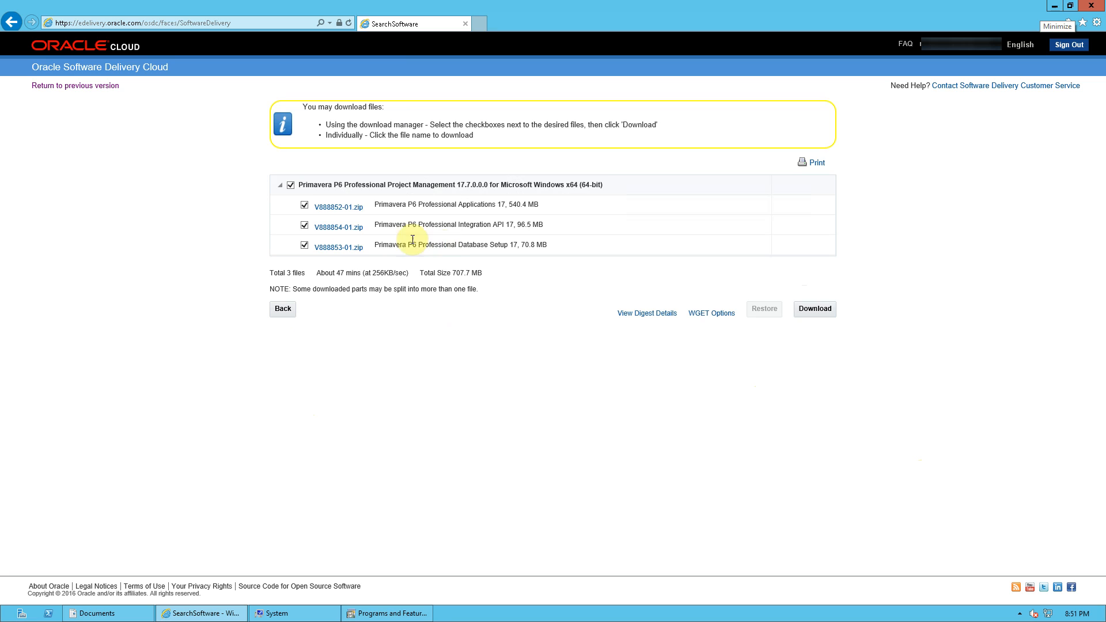
Try to download V888852-01.zip and cancel the download prompt.
{"action": "left_click", "coordinate": [351, 211]}
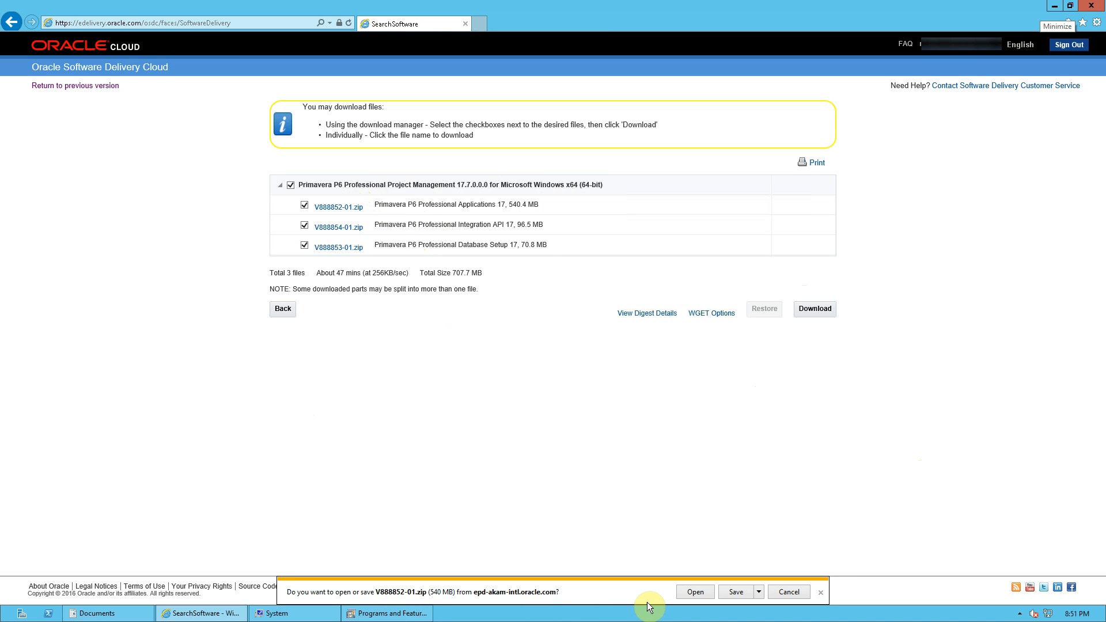
{"action": "left_click", "coordinate": [790, 592]}
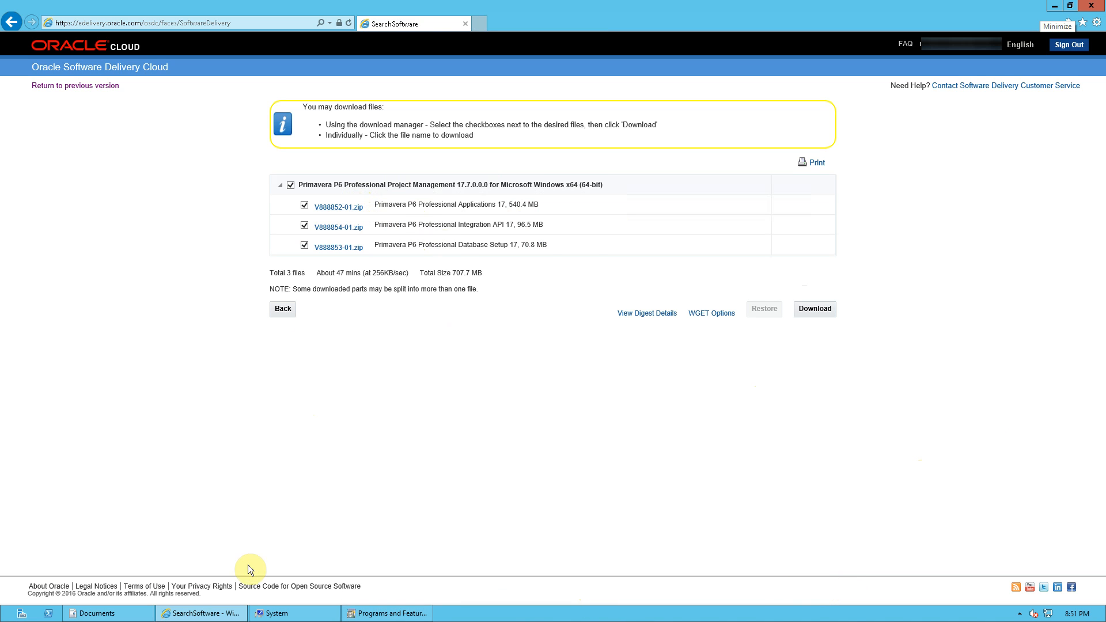
Open the Downloads folder in File Explorer and browse into V888852-01 and its P6_Pro_R177 folder.
{"action": "left_click", "coordinate": [96, 613]}
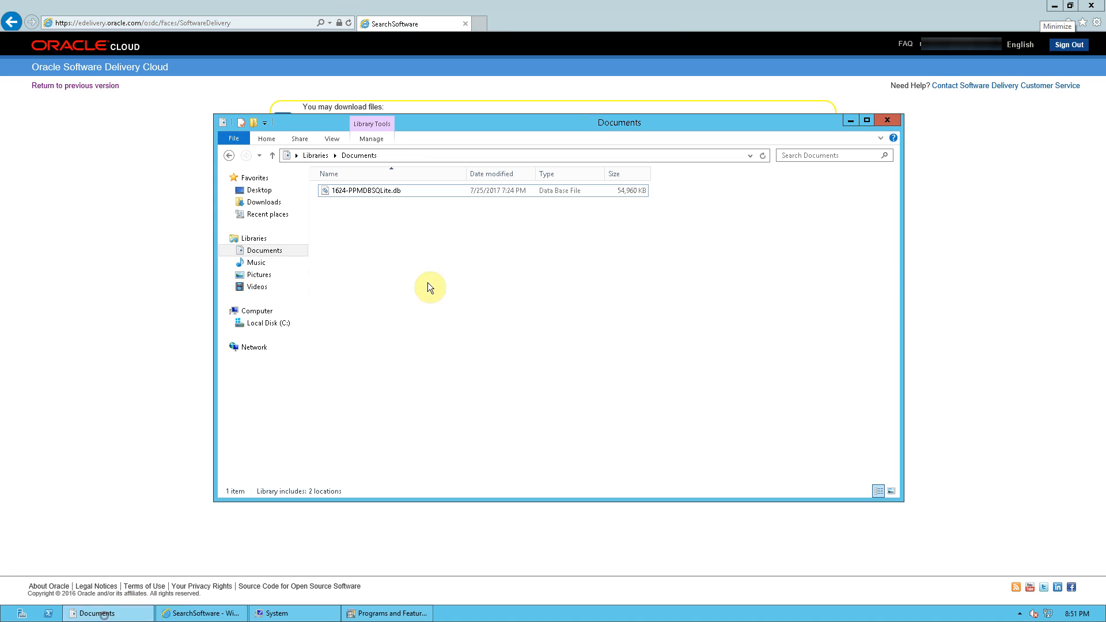
{"action": "left_click", "coordinate": [263, 203]}
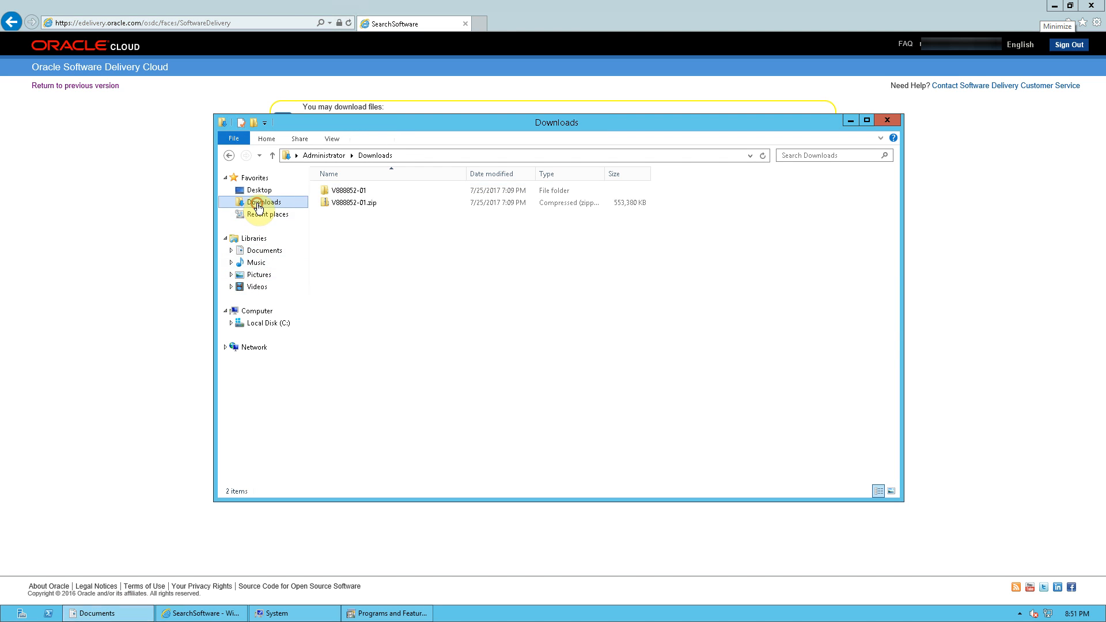
{"action": "double_click", "coordinate": [352, 190]}
{"action": "double_click", "coordinate": [351, 190]}
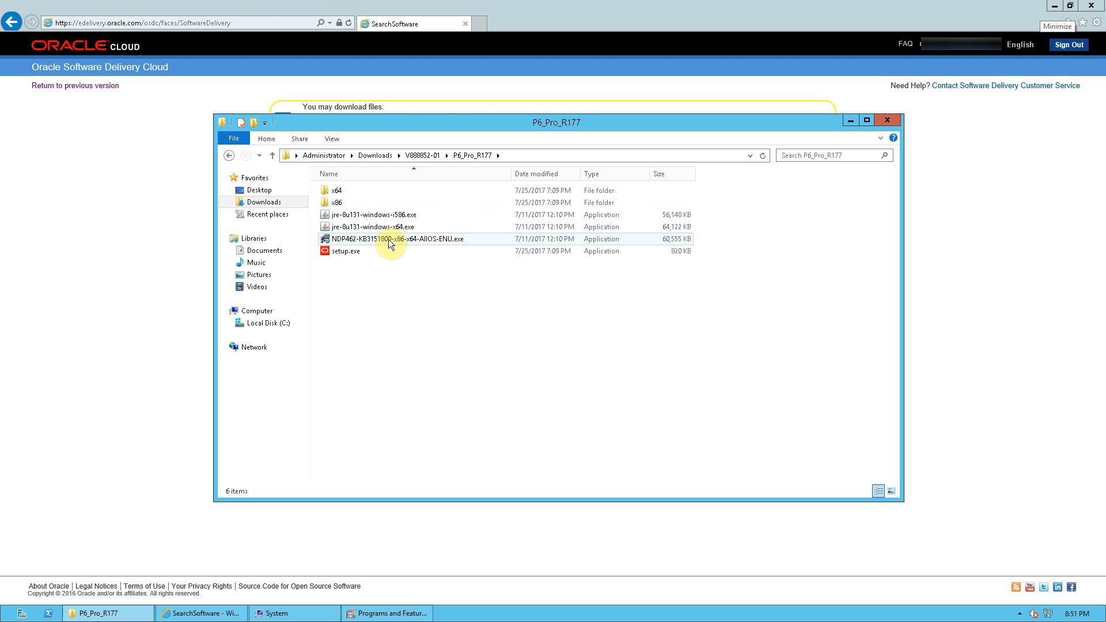
Try to run the NDP462 .NET Framework installer and close its dialog.
{"action": "mouse_move", "coordinate": [389, 241]}
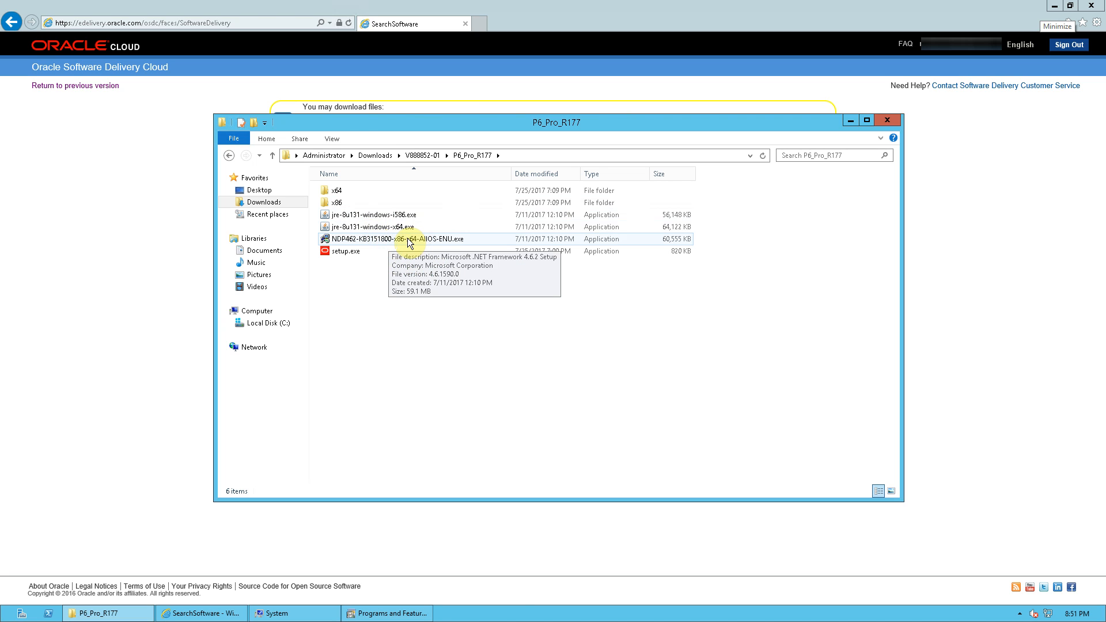
{"action": "double_click", "coordinate": [407, 239]}
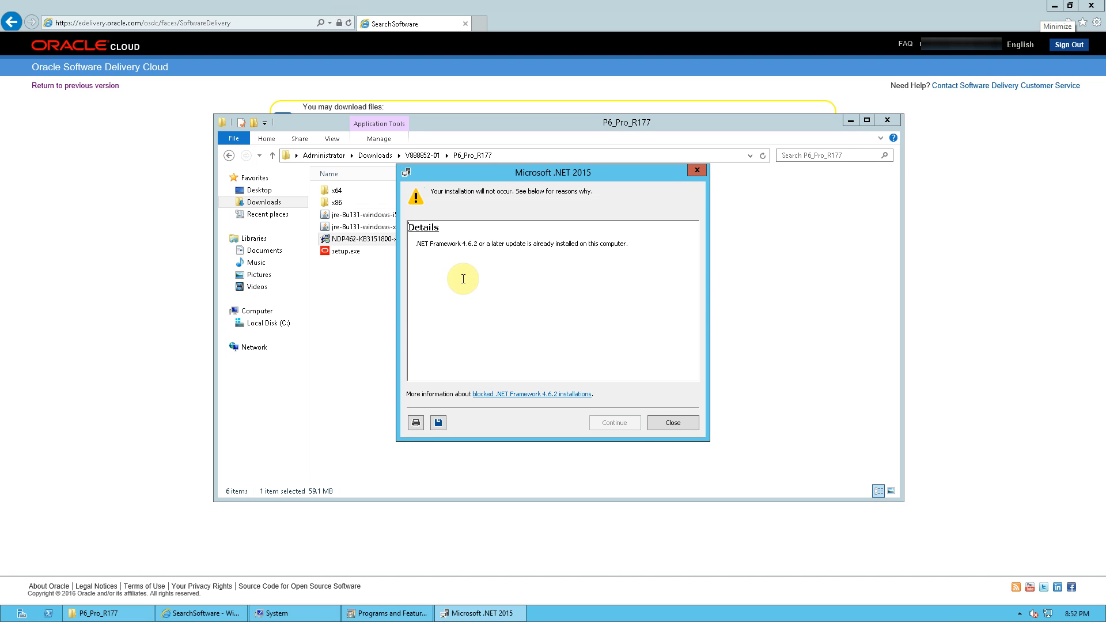
{"action": "left_click", "coordinate": [698, 172]}
Run setup.exe, allow it past the security warning, and choose the Advanced installation type.
{"action": "double_click", "coordinate": [343, 252]}
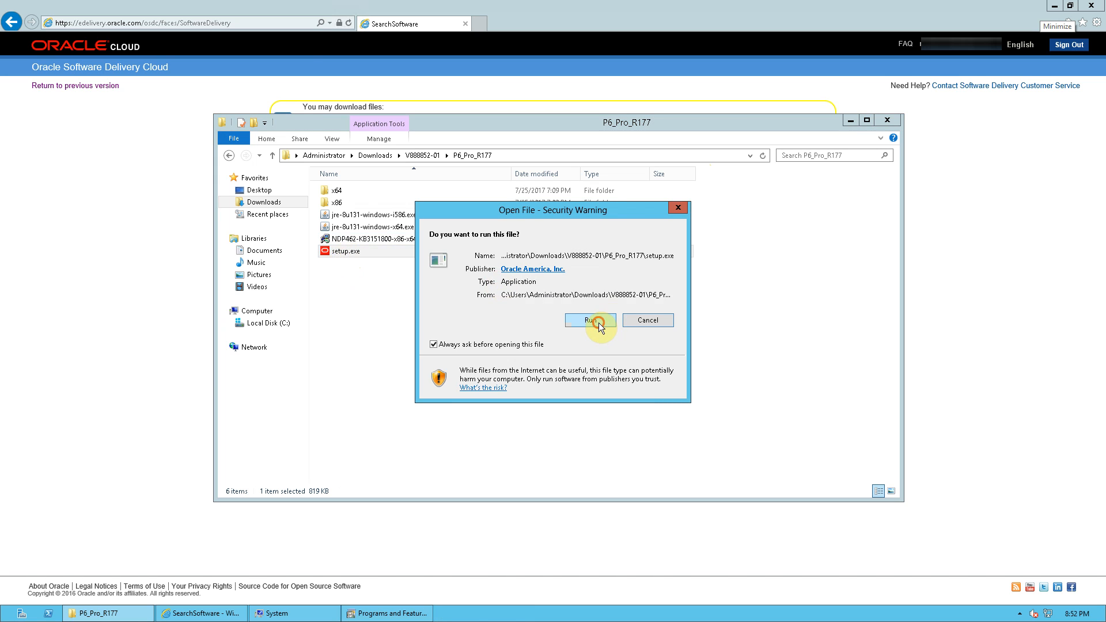
{"action": "left_click", "coordinate": [598, 324]}
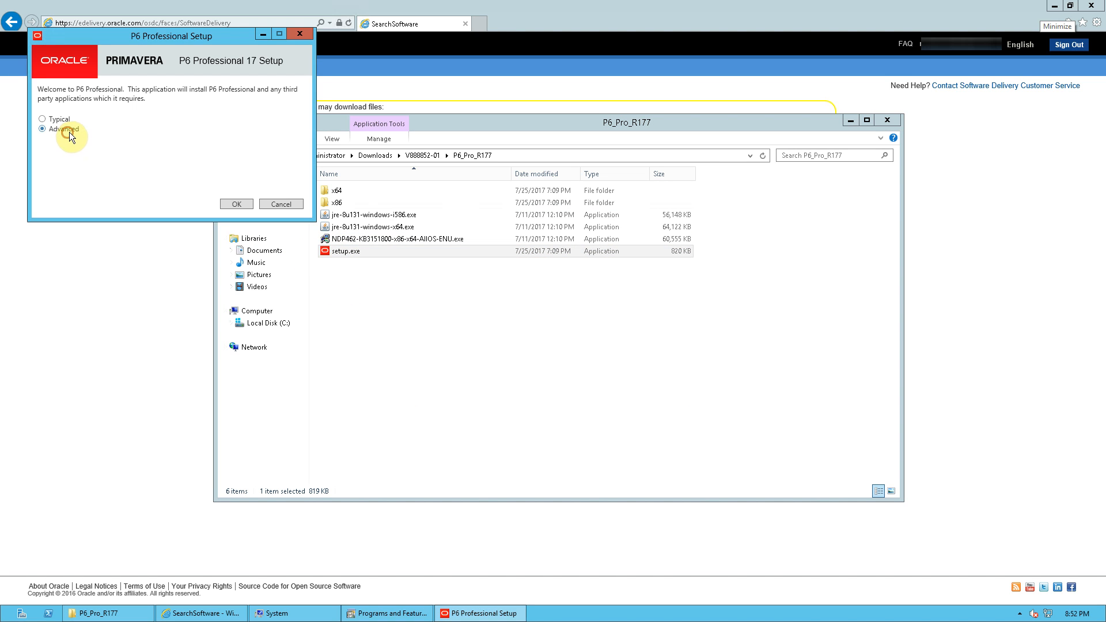
{"action": "left_click", "coordinate": [224, 203]}
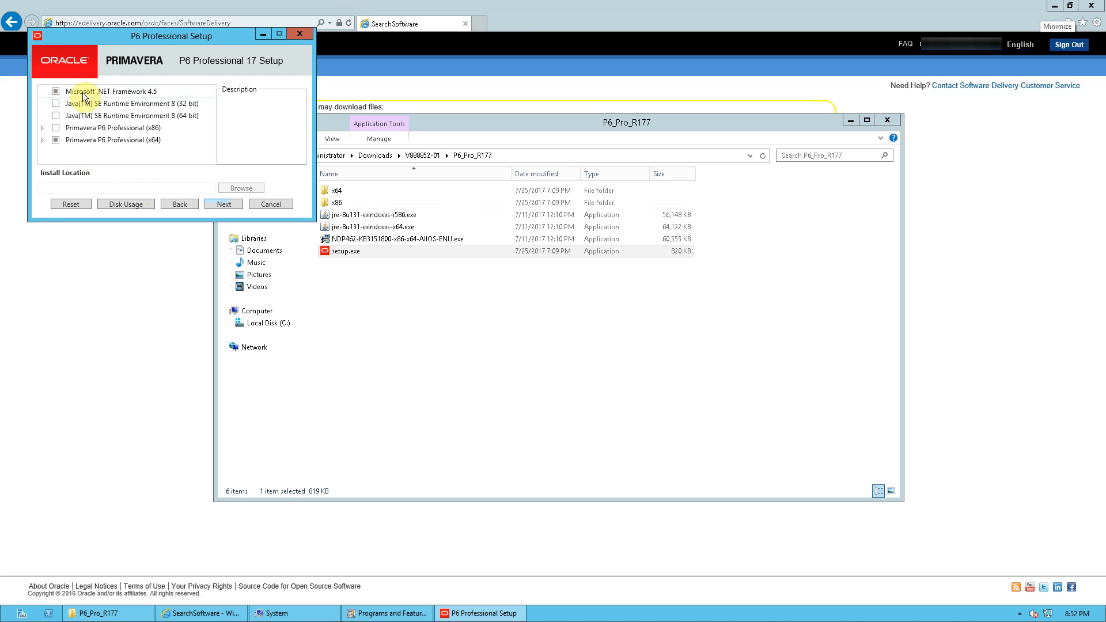
Deselect Microsoft .NET Framework 4.5 and expand the Primavera P6 Professional (x64) components, including Tools for P6 Professional Database.
{"action": "left_click", "coordinate": [55, 91]}
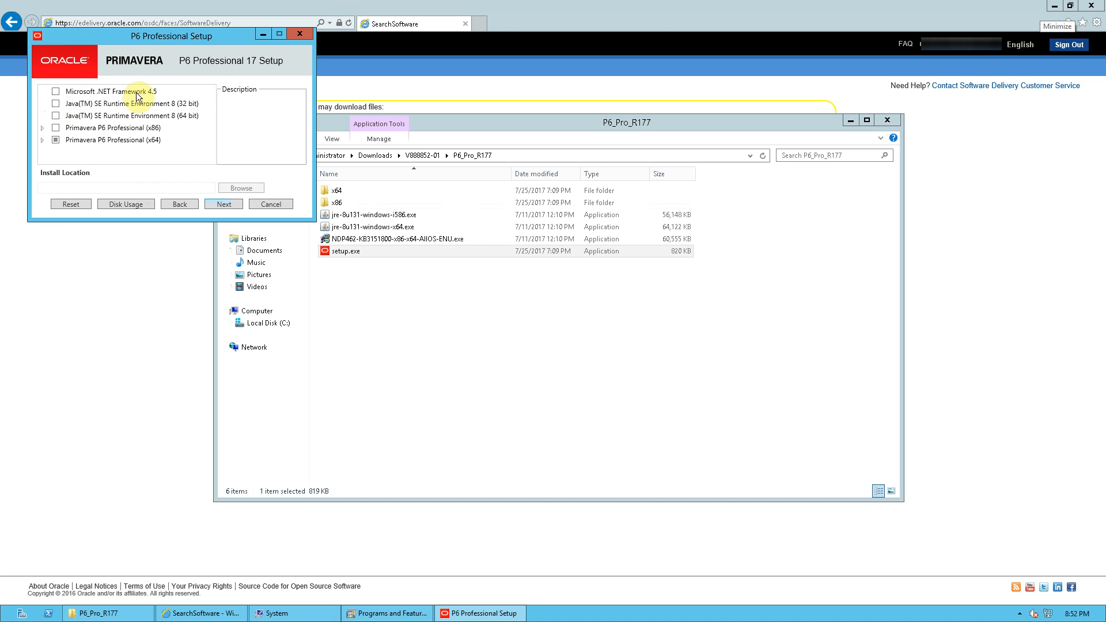
{"action": "left_click", "coordinate": [42, 140]}
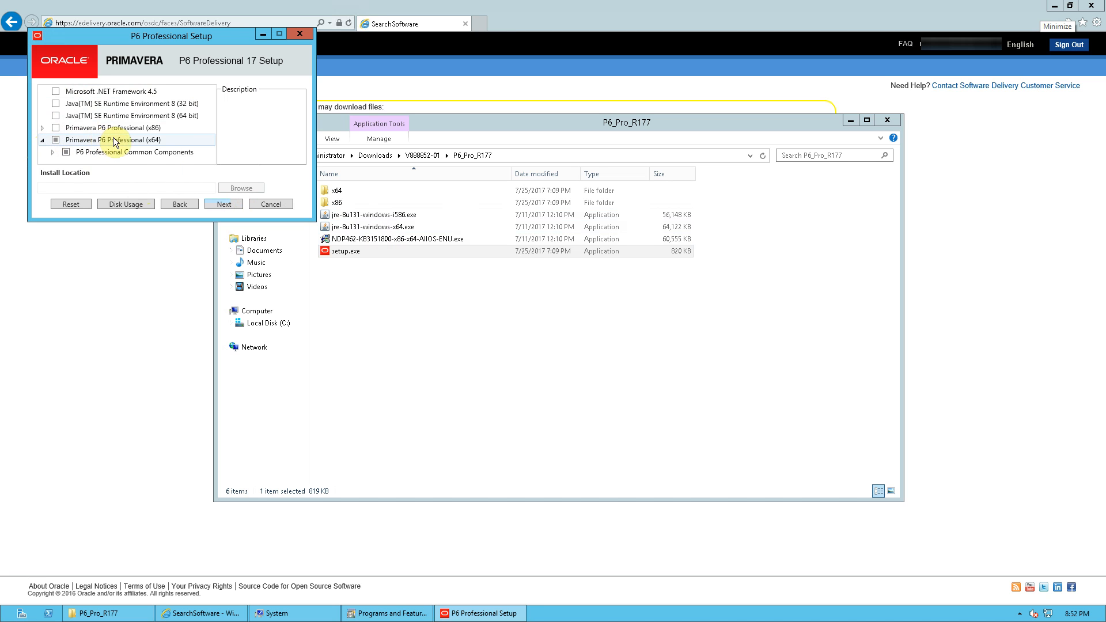
{"action": "left_click", "coordinate": [53, 151]}
{"action": "scroll", "coordinate": [121, 144], "scroll_direction": "up", "scroll_amount": 1}
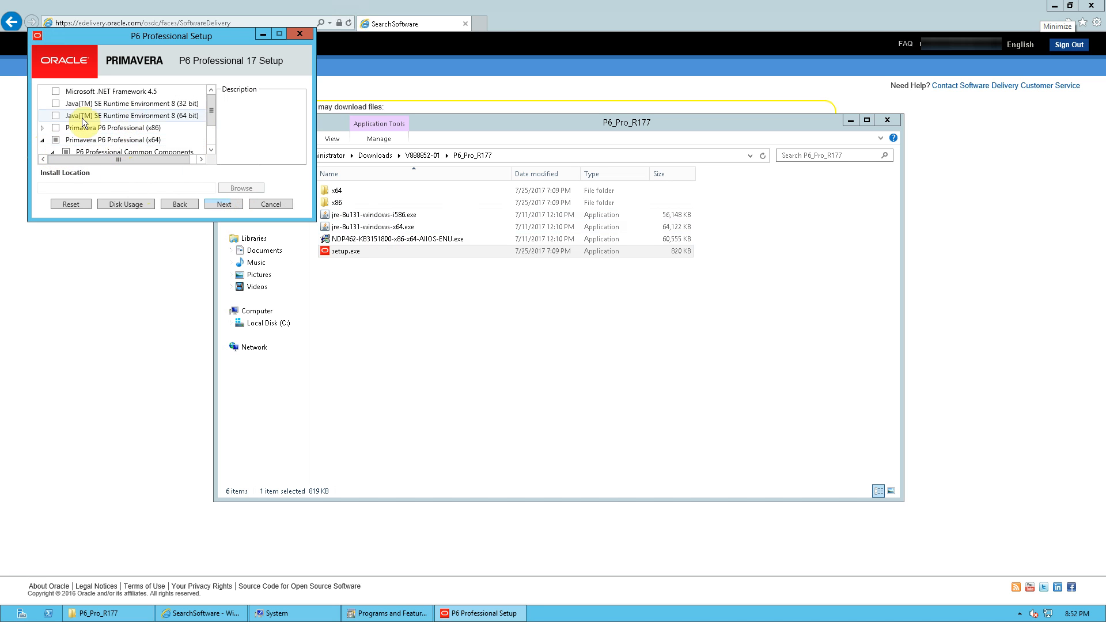
{"action": "scroll", "coordinate": [169, 126], "scroll_direction": "down", "scroll_amount": 1}
{"action": "scroll", "coordinate": [169, 125], "scroll_direction": "down", "scroll_amount": 1}
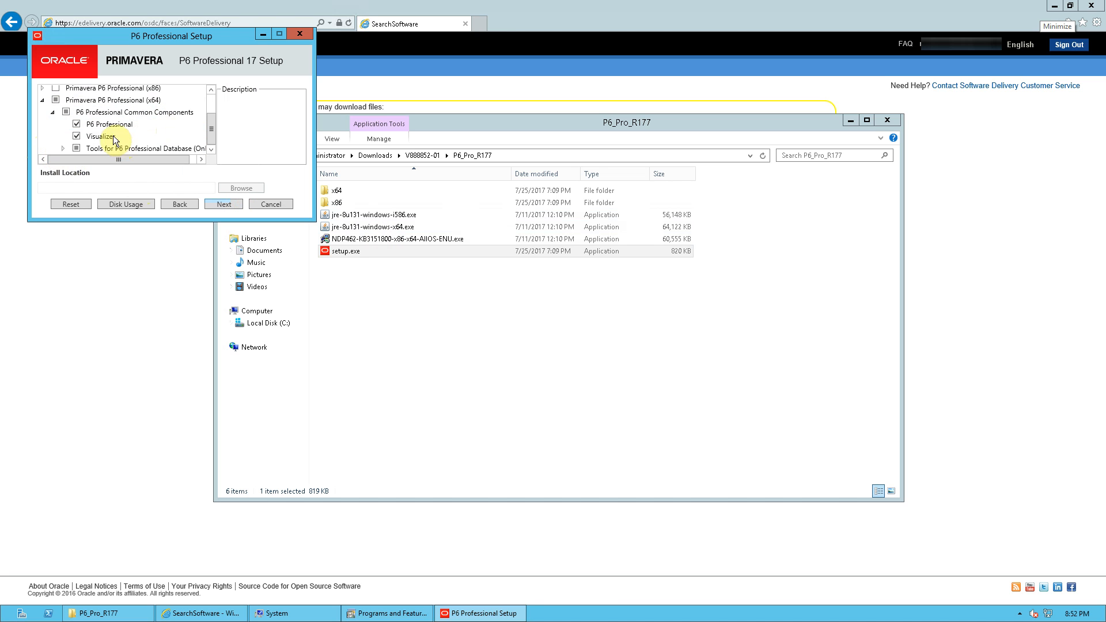
{"action": "left_click", "coordinate": [63, 149]}
{"action": "scroll", "coordinate": [98, 139], "scroll_direction": "down", "scroll_amount": 1}
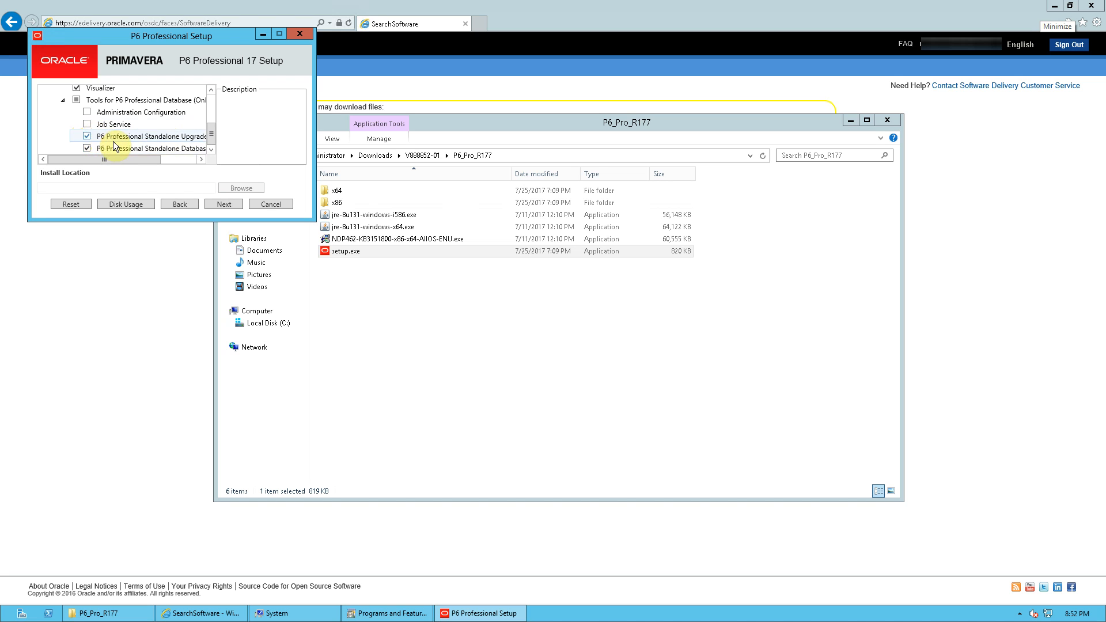
{"action": "mouse_move", "coordinate": [129, 157]}
{"action": "left_mouse_down"}
{"action": "mouse_move", "coordinate": [168, 158]}
{"action": "mouse_move", "coordinate": [148, 163]}
{"action": "left_mouse_up"}
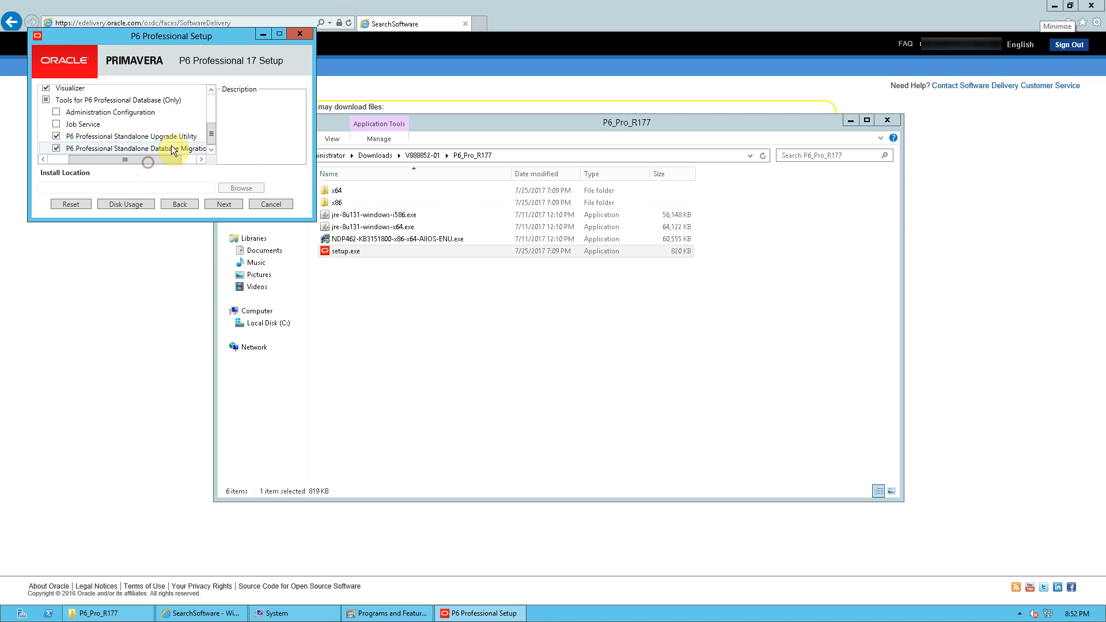
{"action": "scroll", "coordinate": [52, 112], "scroll_direction": "up", "scroll_amount": 2}
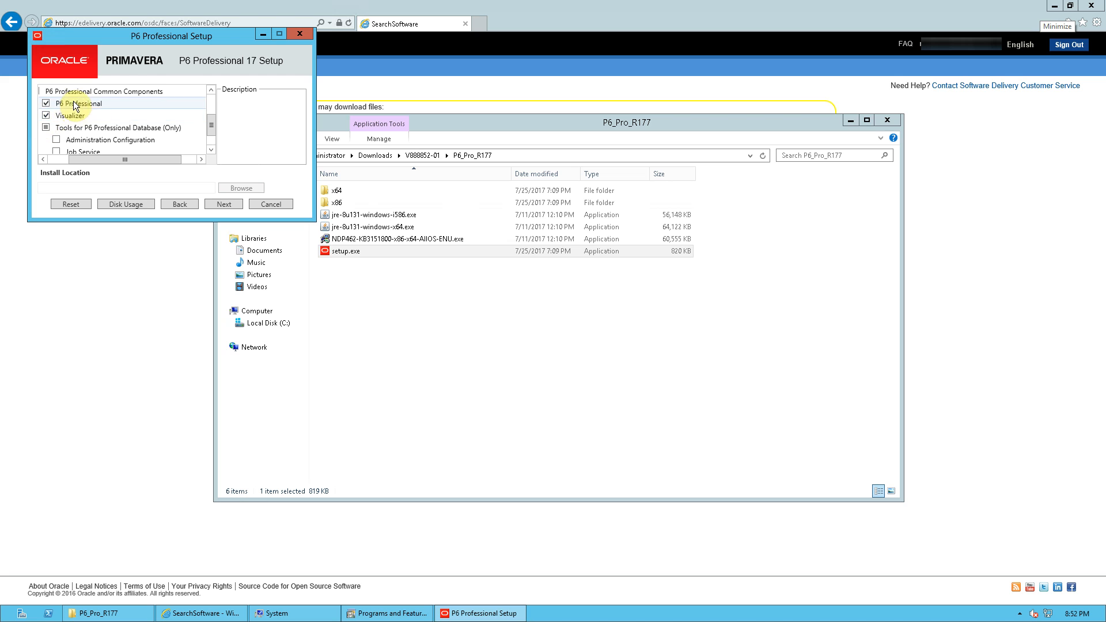
Proceed past component selection and install Primavera P6 Professional.
{"action": "left_click", "coordinate": [225, 204]}
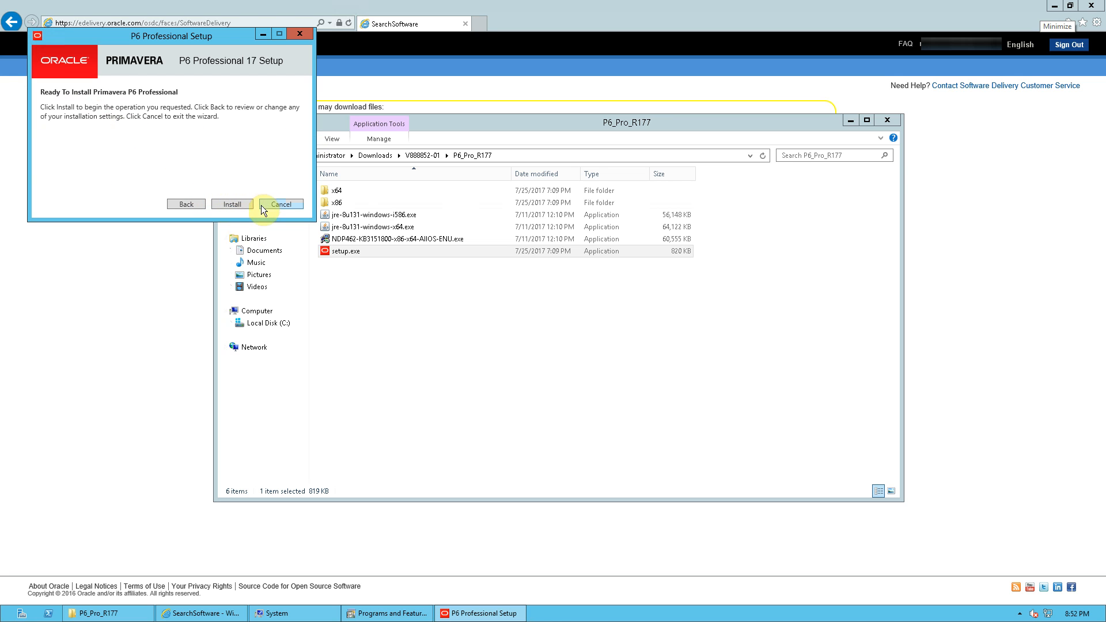
{"action": "left_click", "coordinate": [233, 204]}
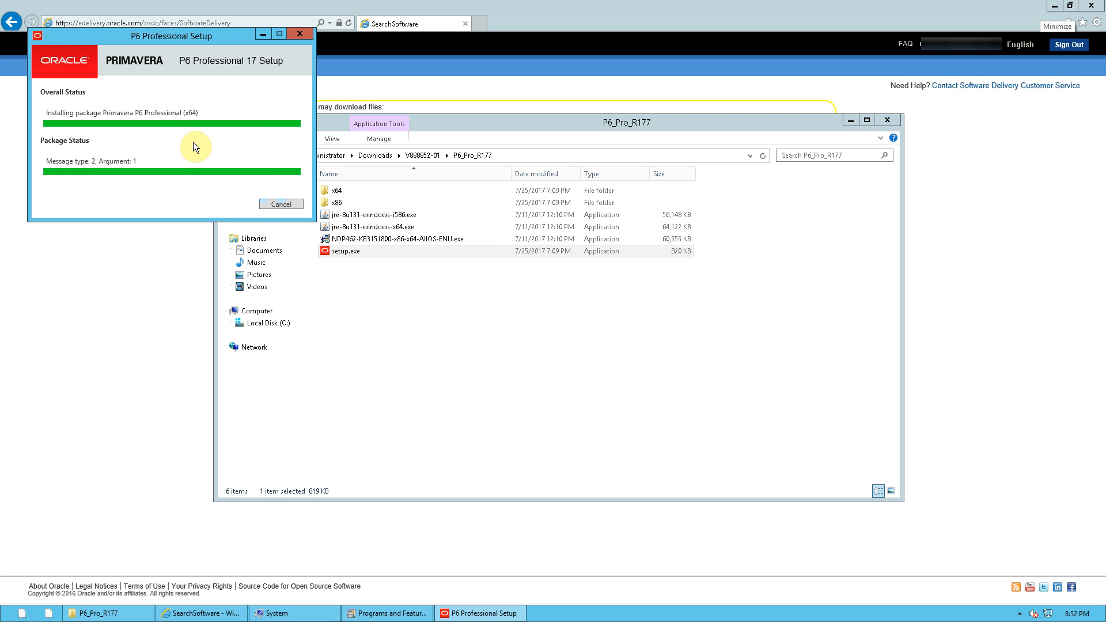
Finish setup with Run Database Configuration as the selected next step.
{"action": "left_click", "coordinate": [46, 113]}
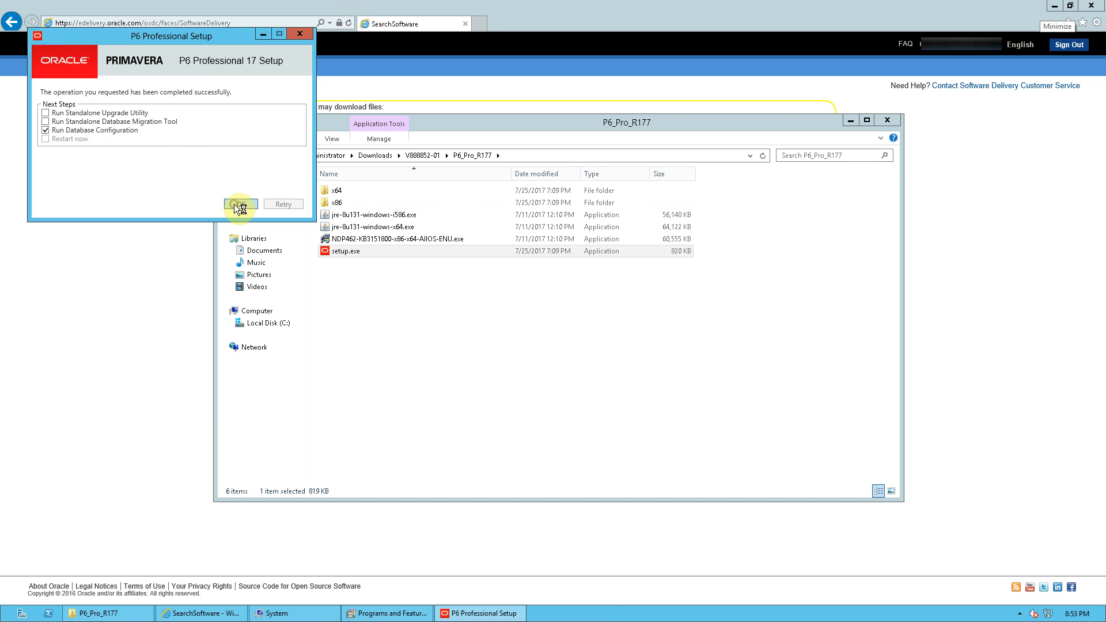
{"action": "left_click", "coordinate": [474, 368]}
{"action": "left_click", "coordinate": [475, 367]}
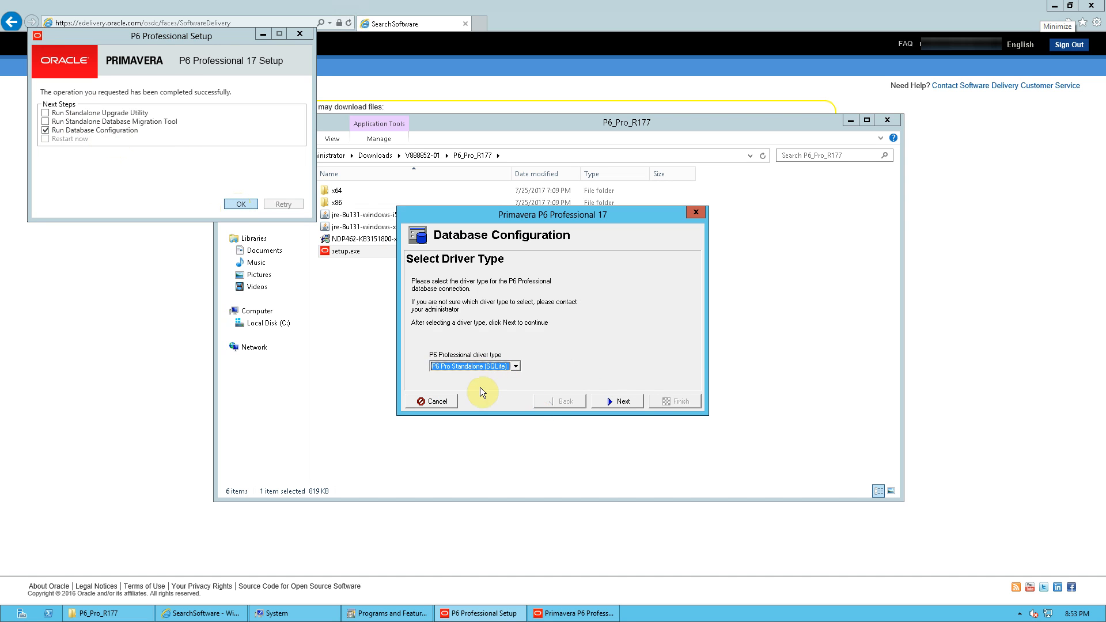
Keep the P6 Pro Standalone (SQLite) driver type and continue to the standalone connection page.
{"action": "left_click", "coordinate": [614, 400]}
{"action": "left_click", "coordinate": [484, 368]}
{"action": "left_click", "coordinate": [621, 400]}
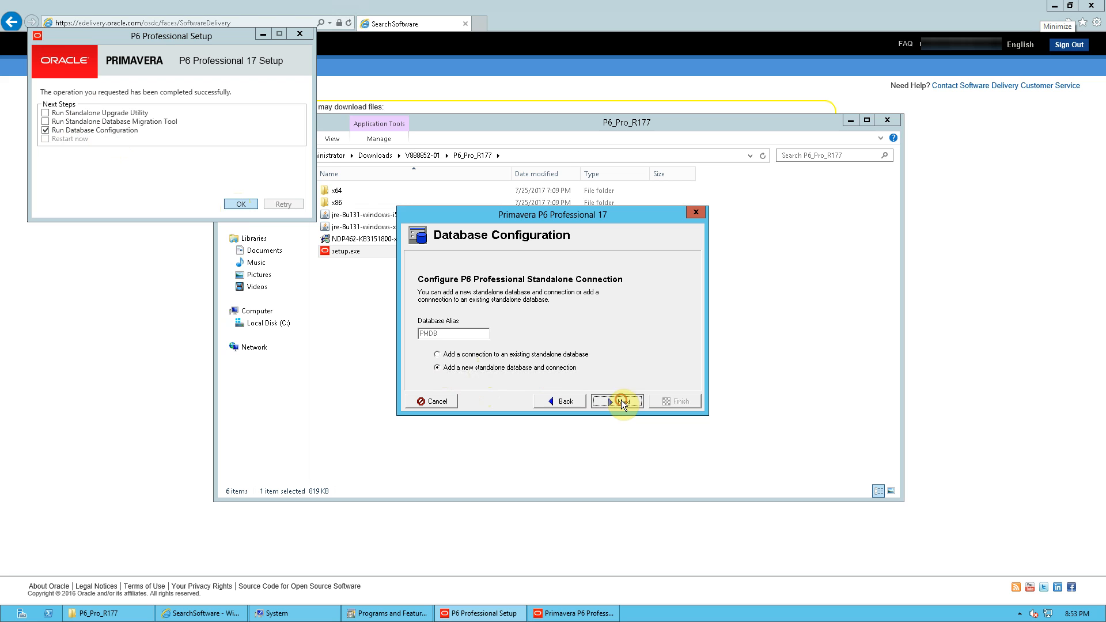
Add a new standalone database and connection, keeping admin as the login name and USD as the base currency.
{"action": "left_click", "coordinate": [424, 377]}
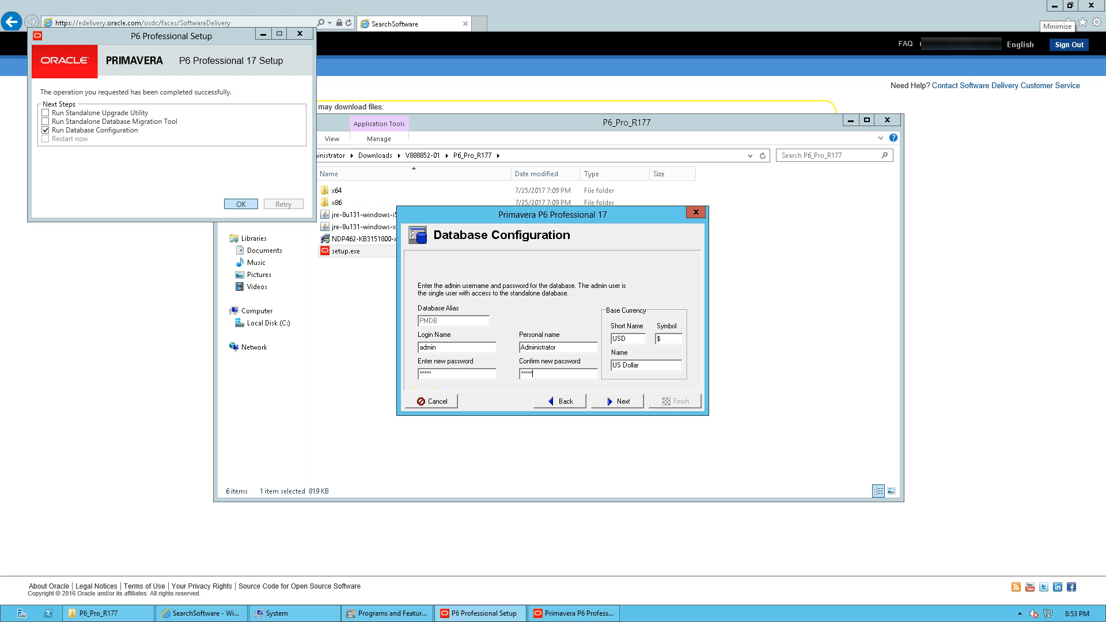
{"action": "left_click_drag", "start_coordinate": [452, 348], "coordinate": [417, 347]}
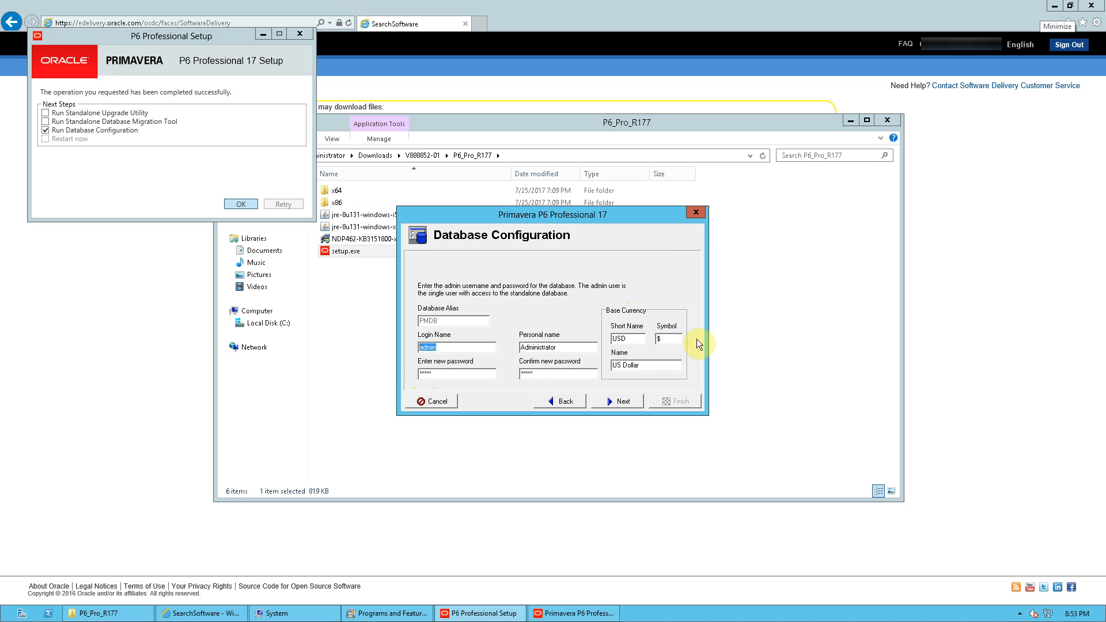
{"action": "left_click", "coordinate": [633, 404]}
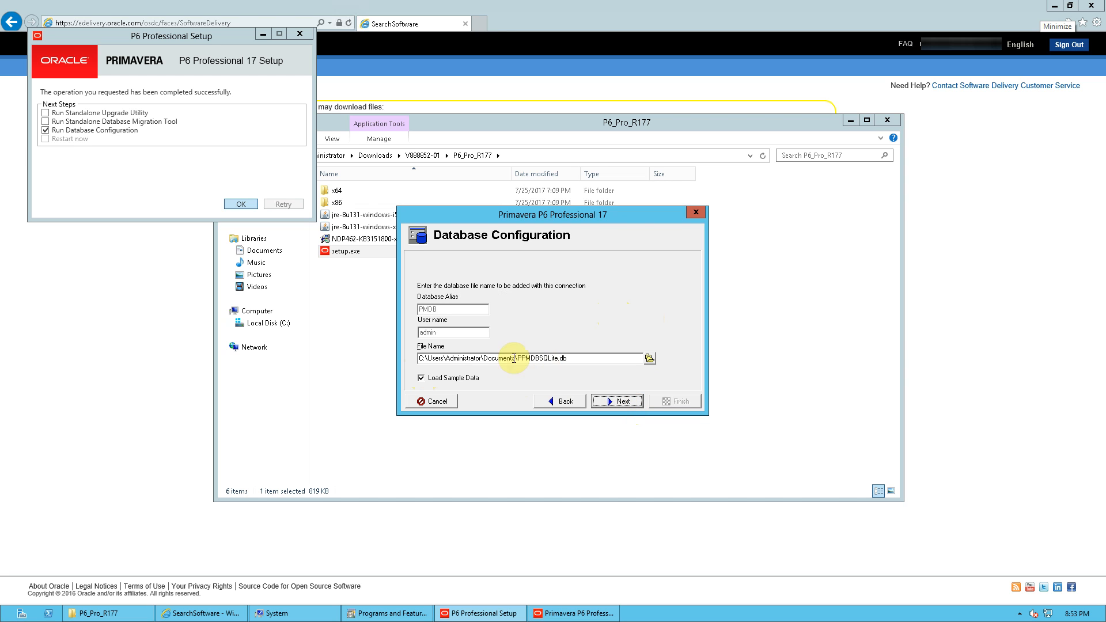
Save the database file as PPMDBSQLite.db in Documents with sample data loaded, and finish the database configuration.
{"action": "left_click", "coordinate": [650, 359]}
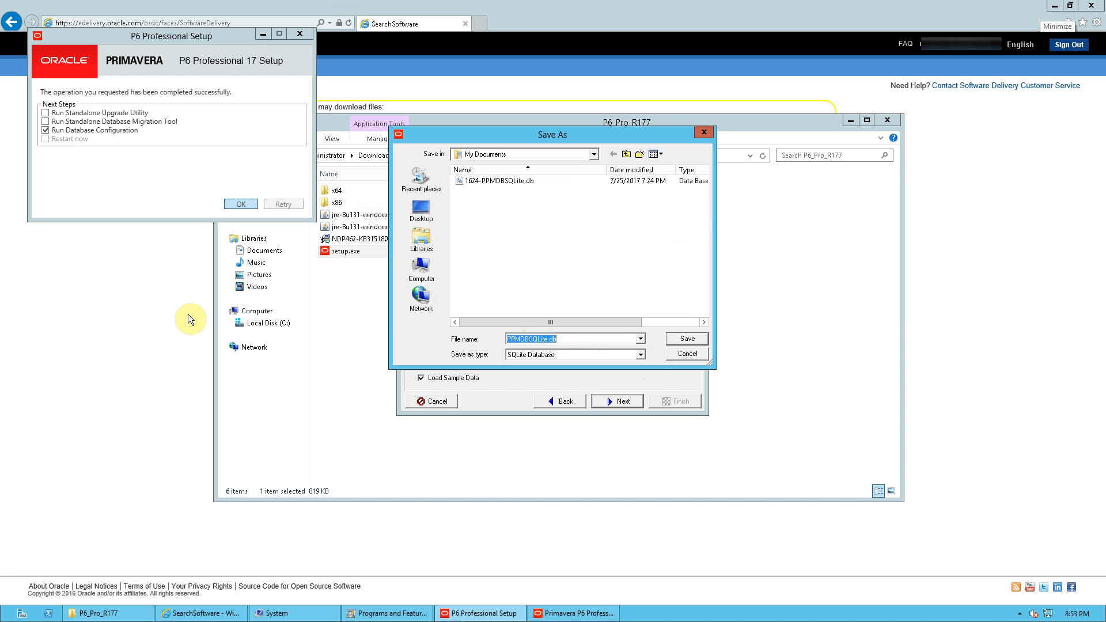
{"action": "left_click", "coordinate": [687, 339]}
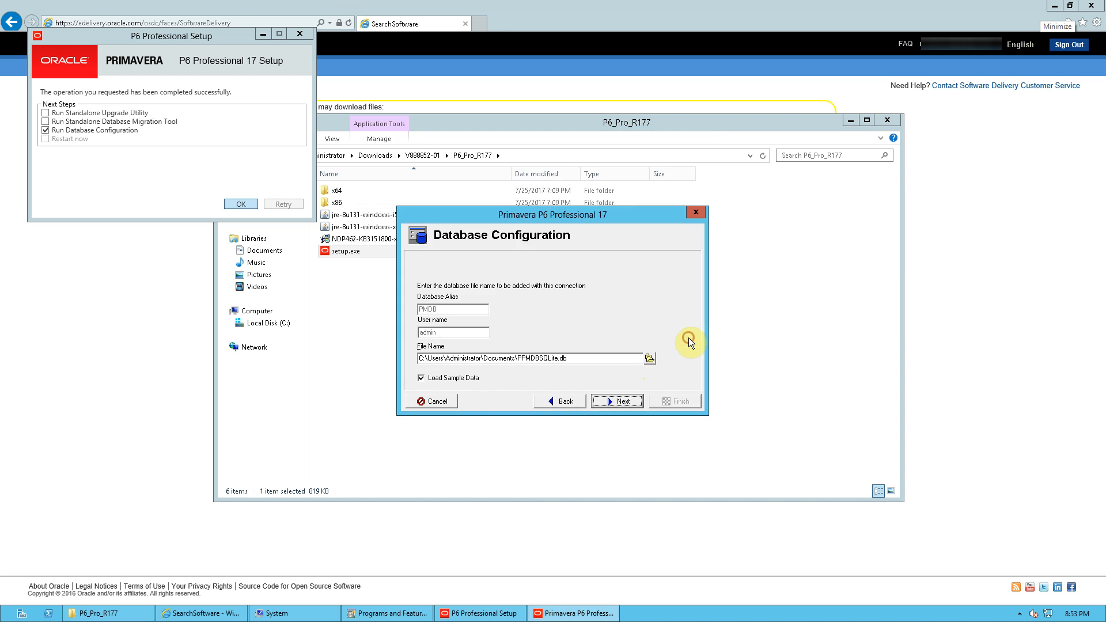
{"action": "left_click", "coordinate": [641, 400]}
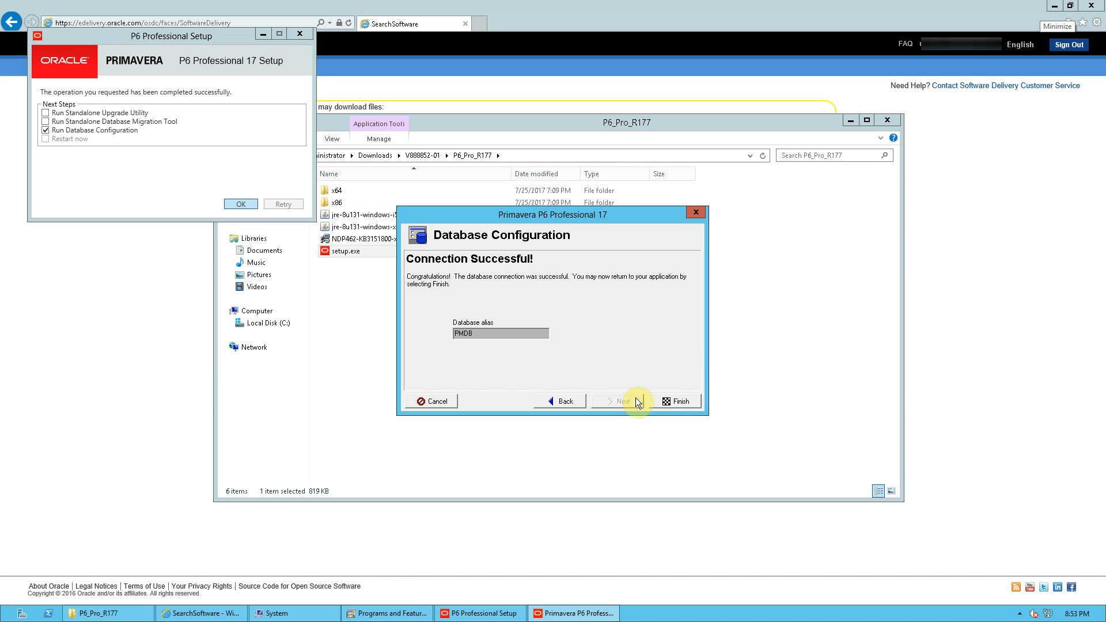
{"action": "left_click", "coordinate": [672, 402]}
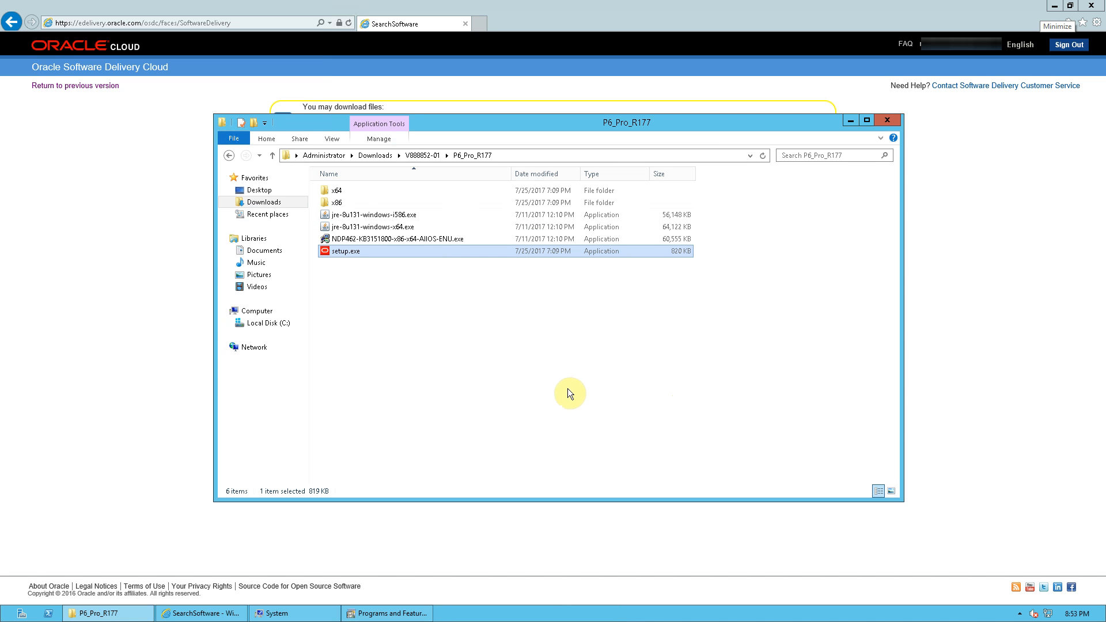
Launch P6 Professional 17 (x64) and open the database connection configuration from the login's database selector.
{"action": "left_click", "coordinate": [2, 616]}
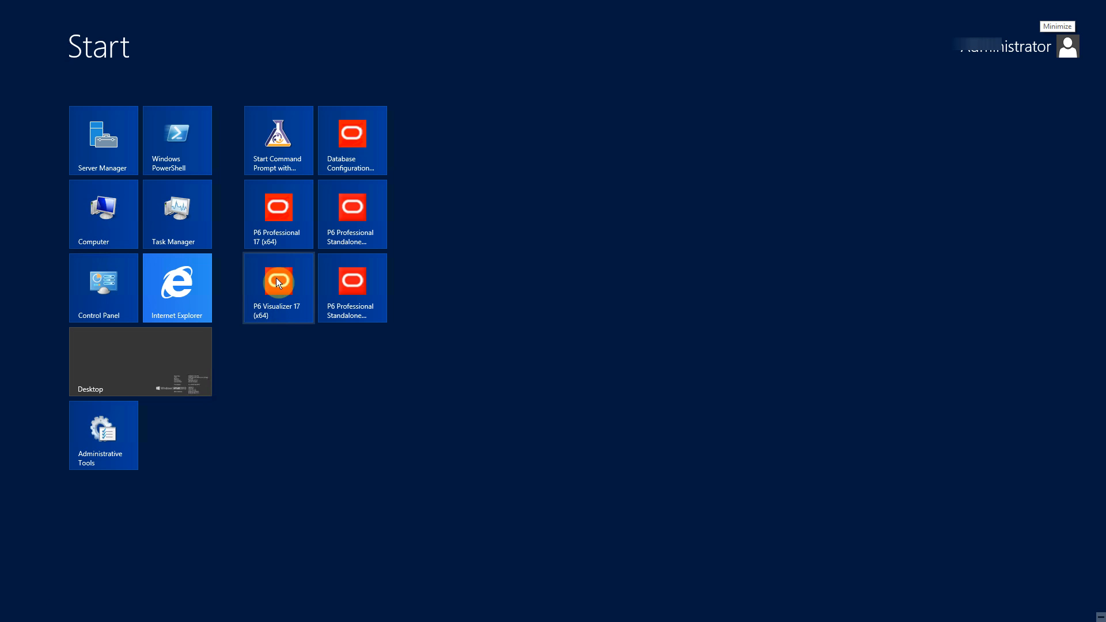
{"action": "left_click", "coordinate": [290, 225]}
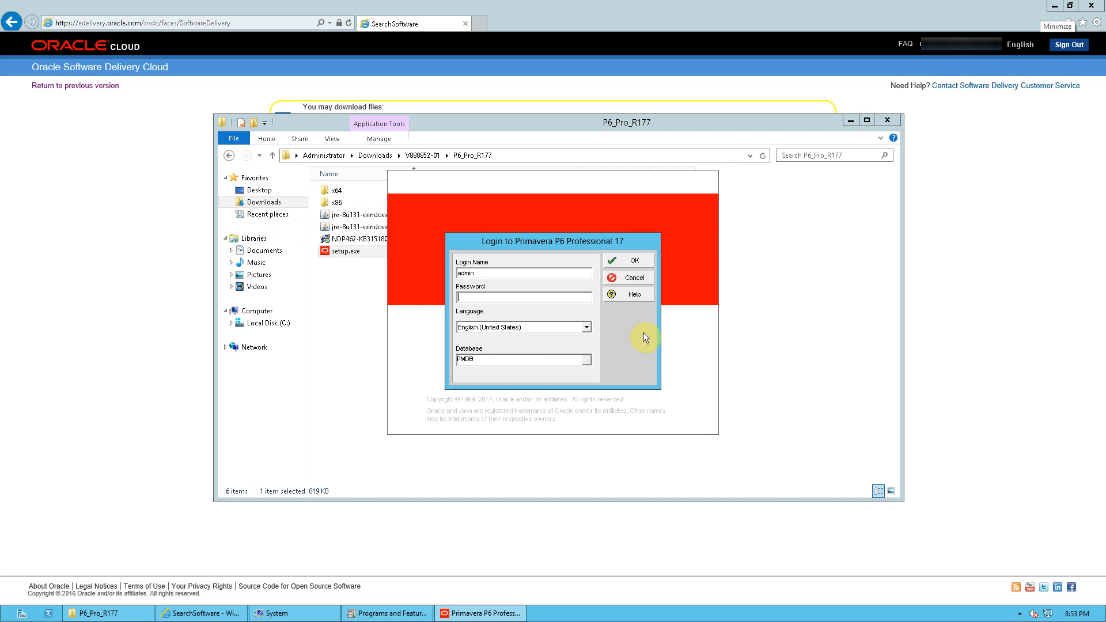
{"action": "left_click", "coordinate": [587, 361]}
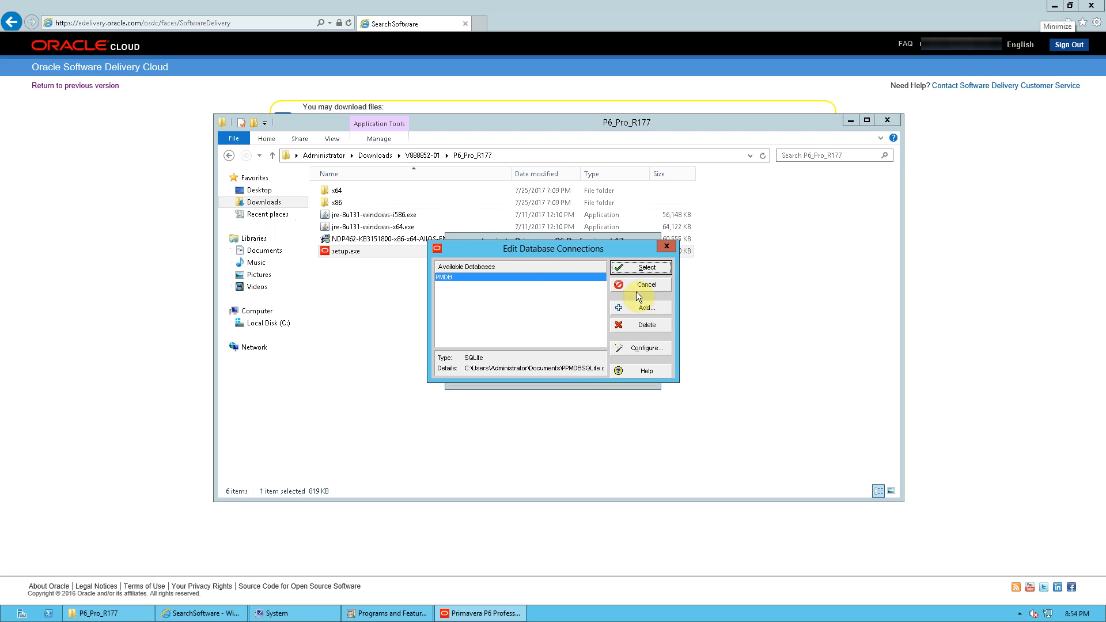
{"action": "left_click", "coordinate": [651, 350]}
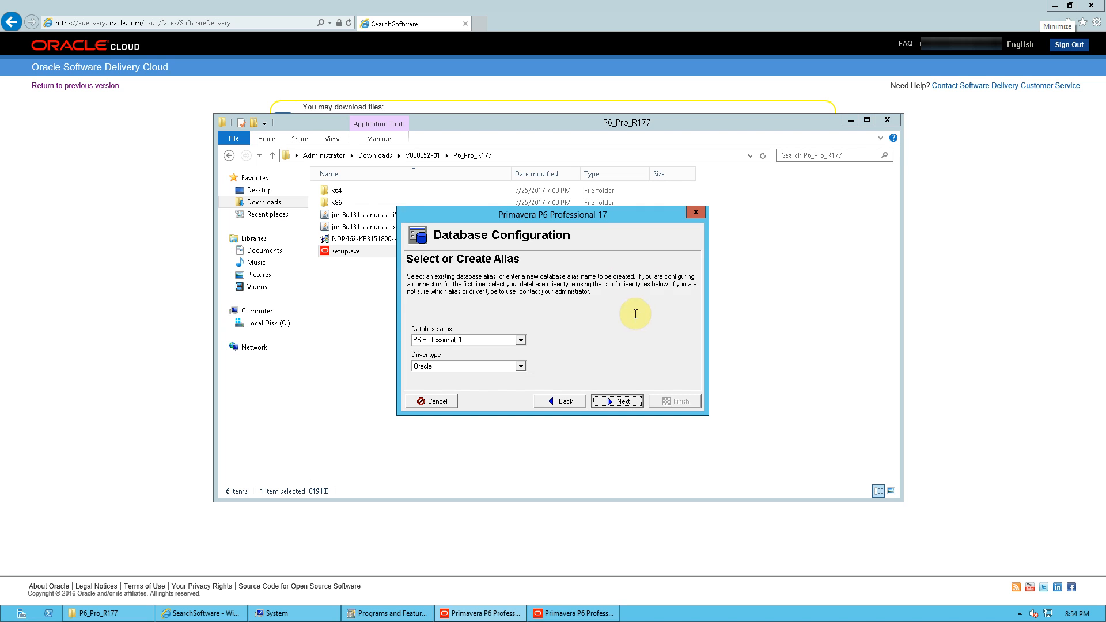
Create a new database alias named second using the P6 Pro Standalone (SQLite) driver type.
{"action": "left_click_drag", "start_coordinate": [500, 340], "coordinate": [75, 364]}
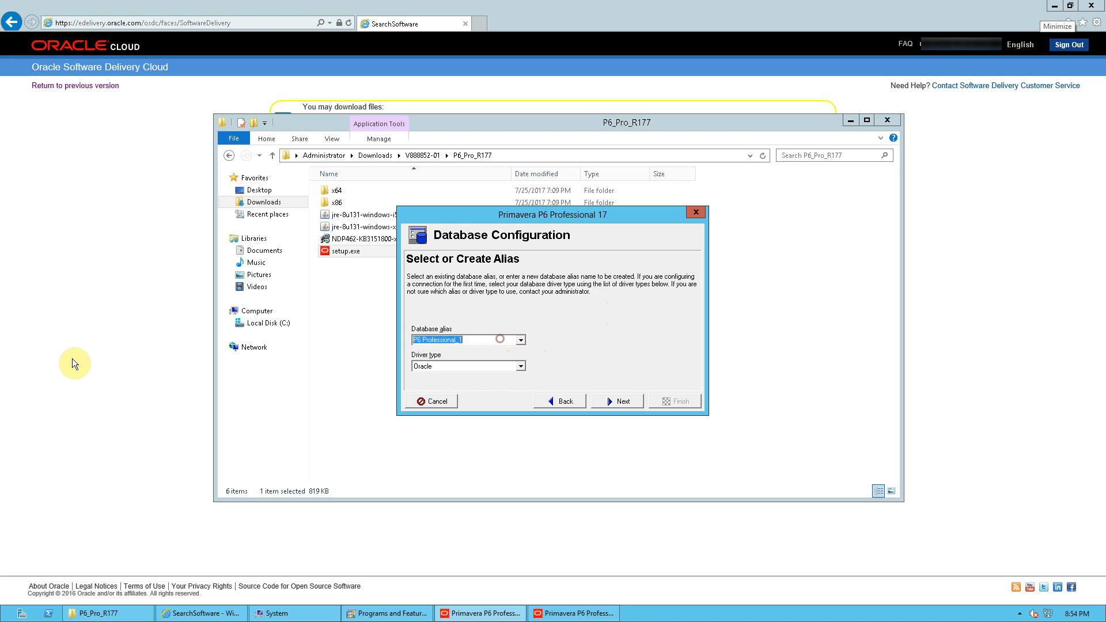
{"action": "type", "text": "second"}
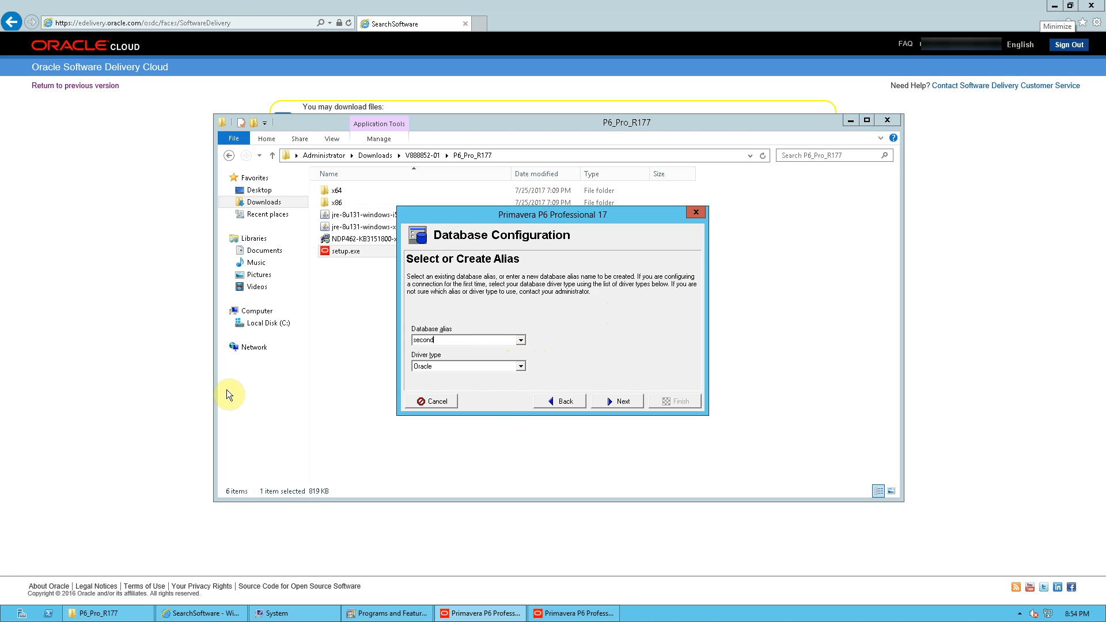
{"action": "left_click", "coordinate": [518, 368]}
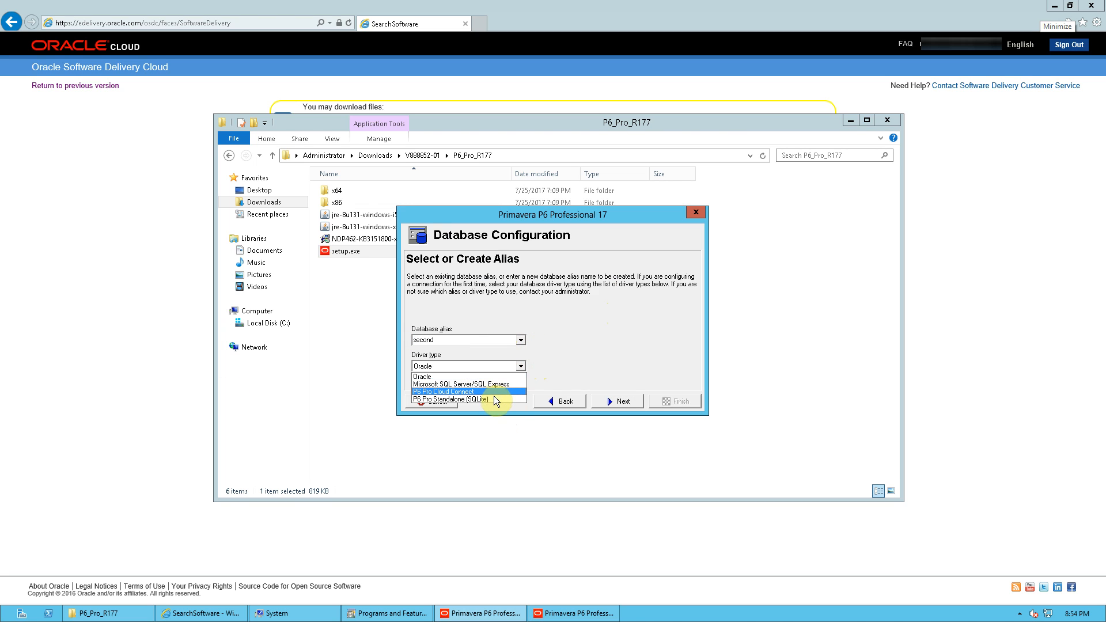
{"action": "left_click", "coordinate": [493, 396]}
{"action": "left_click", "coordinate": [624, 402]}
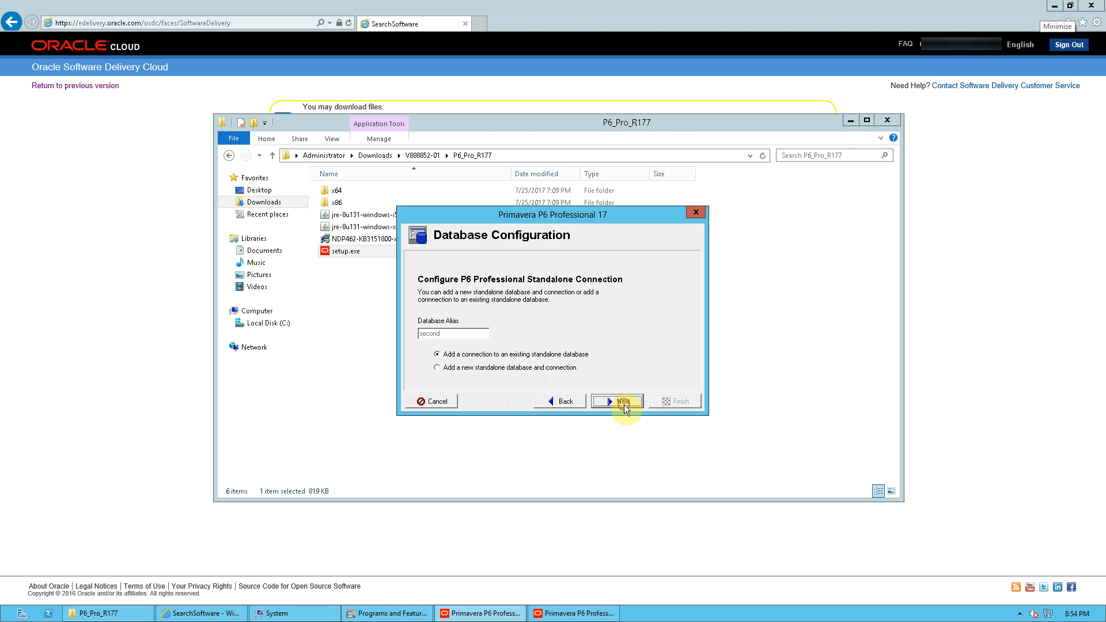
Connect the second alias to the existing standalone database file 1624-PPMDBSQLite.db in Documents and finish.
{"action": "left_click", "coordinate": [635, 402]}
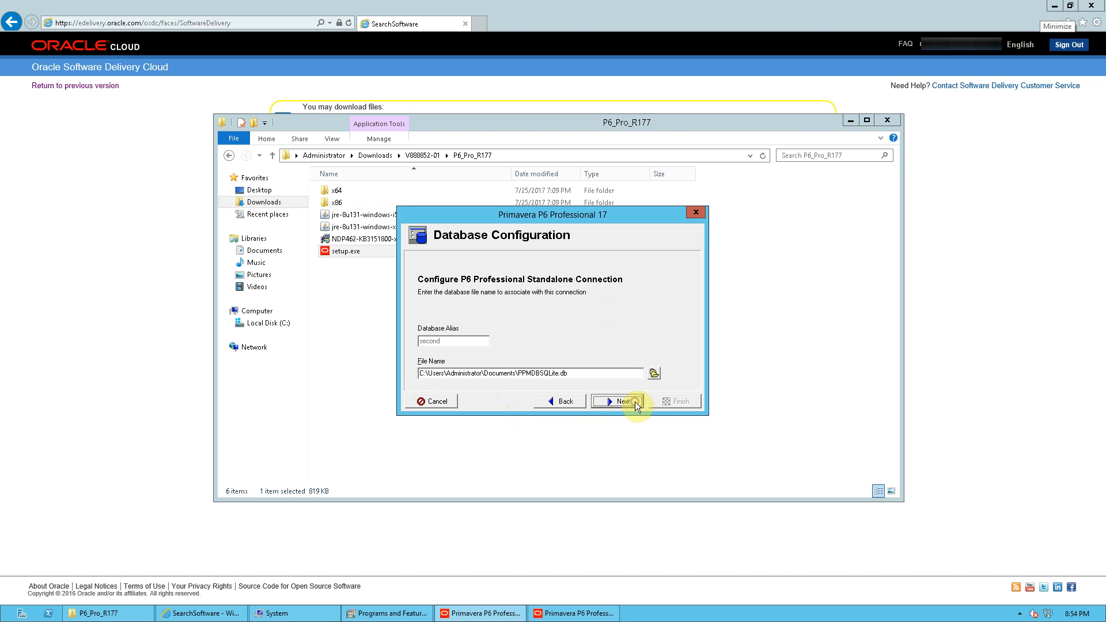
{"action": "left_click", "coordinate": [652, 378]}
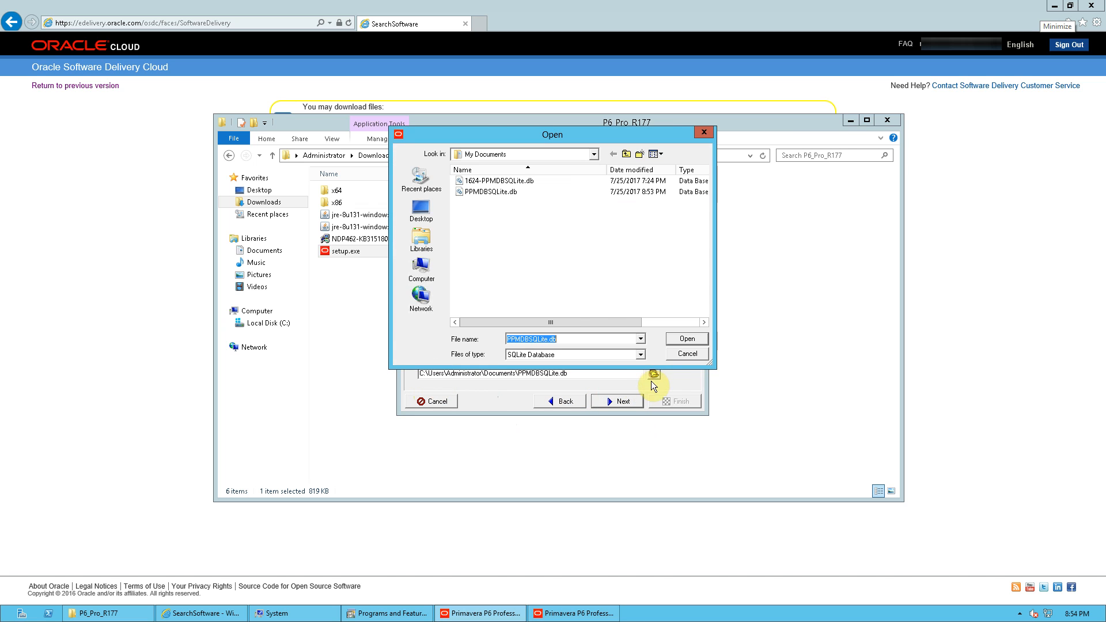
{"action": "left_click", "coordinate": [515, 185]}
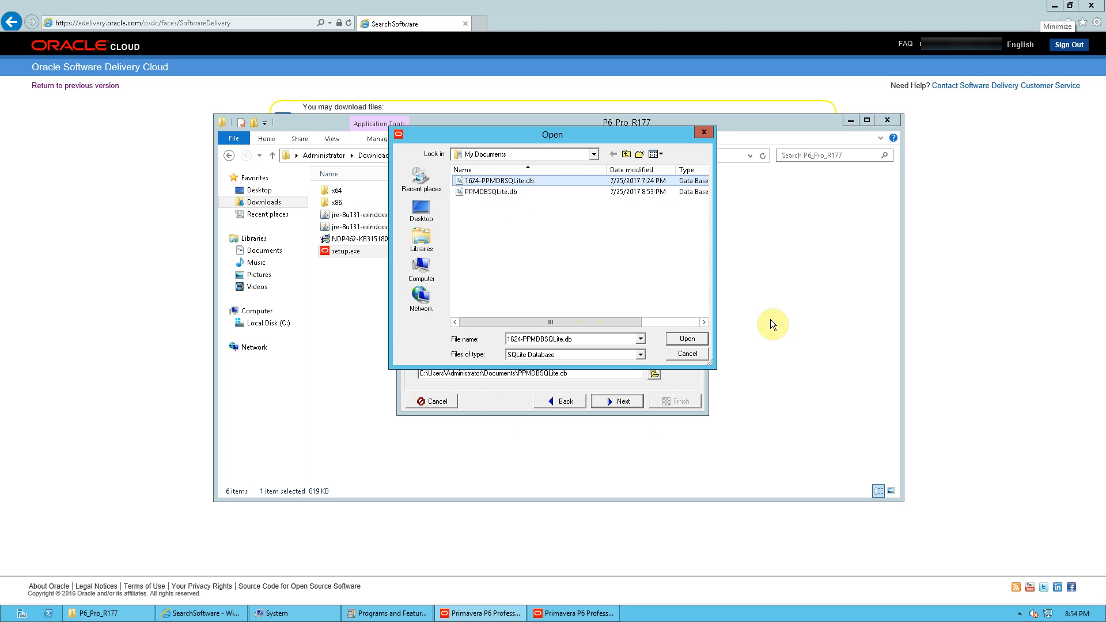
{"action": "left_click", "coordinate": [700, 340]}
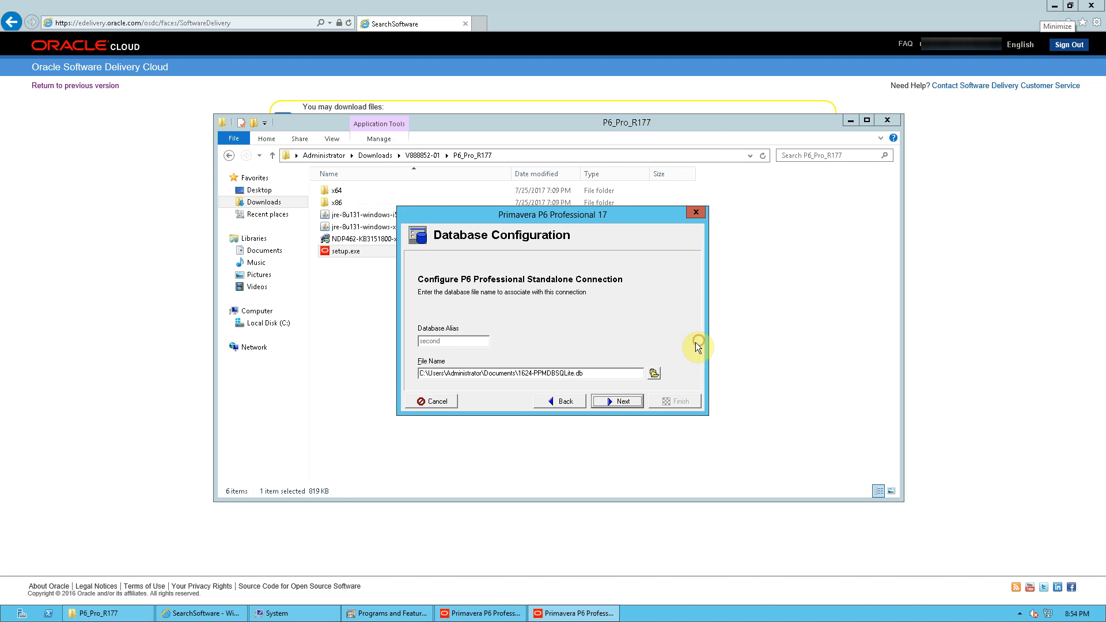
{"action": "left_click", "coordinate": [622, 401]}
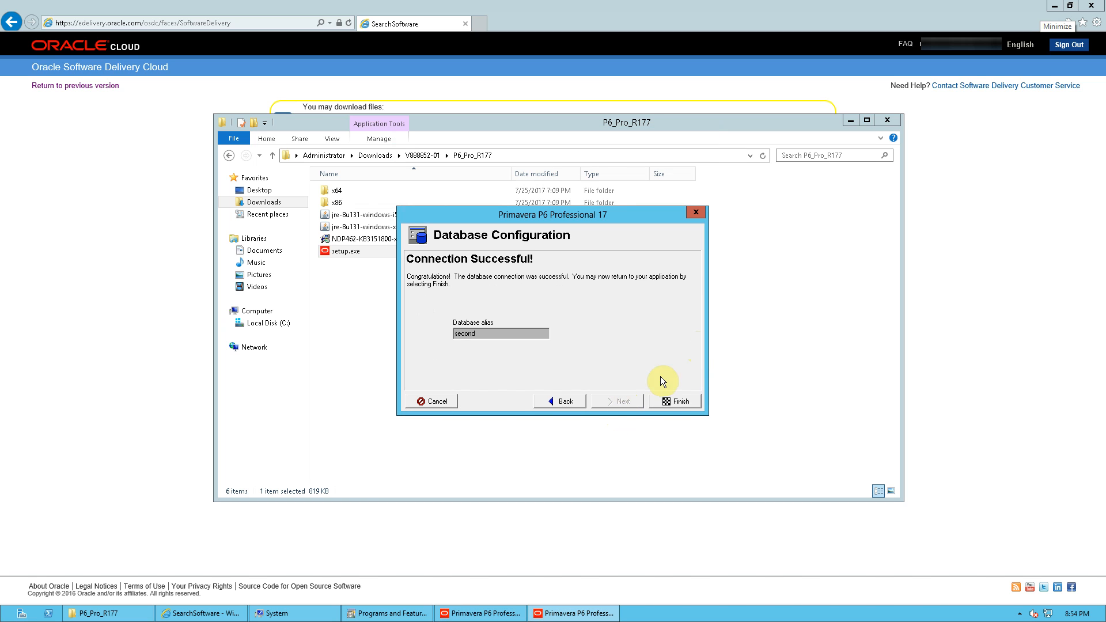
{"action": "left_click", "coordinate": [677, 402]}
Log in to the second database as admin by entering the account password.
{"action": "left_click", "coordinate": [642, 268]}
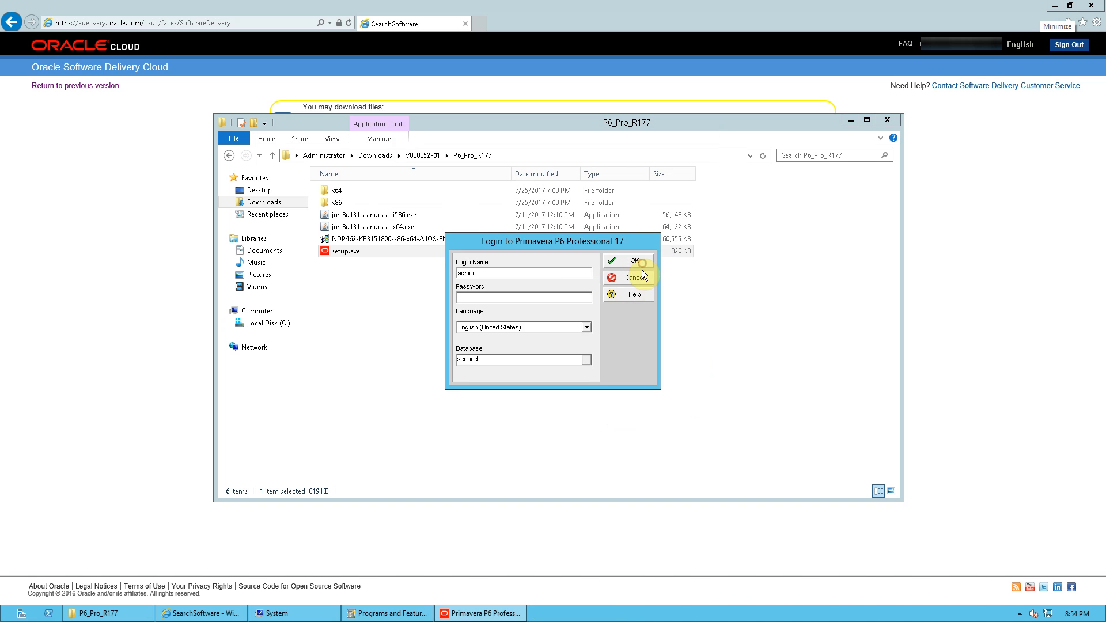
{"action": "type", "text": "admin"}
{"action": "key", "text": "Return"}
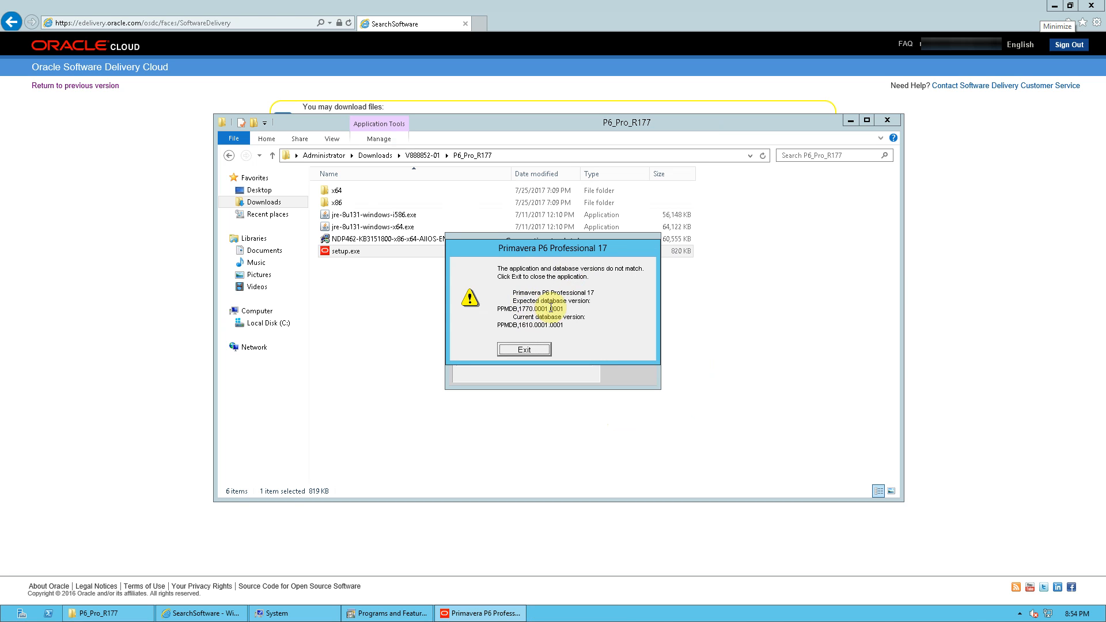
Exit the version mismatch notice and upgrade the SQLite database to the latest schema.
{"action": "left_click", "coordinate": [527, 348]}
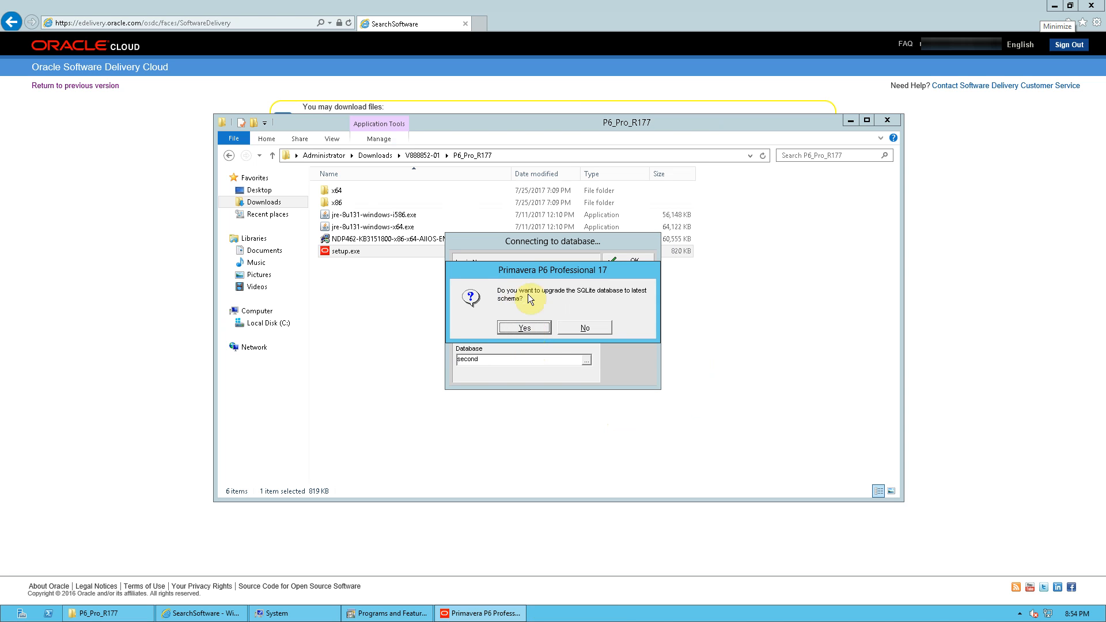
{"action": "left_click", "coordinate": [510, 327]}
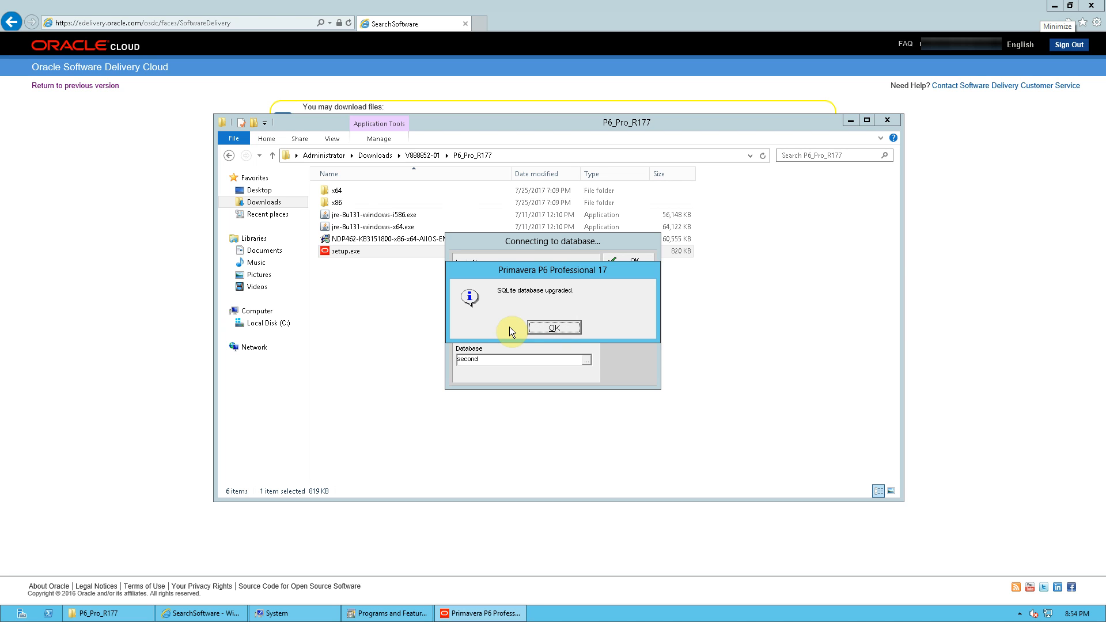
{"action": "key", "text": "Return"}
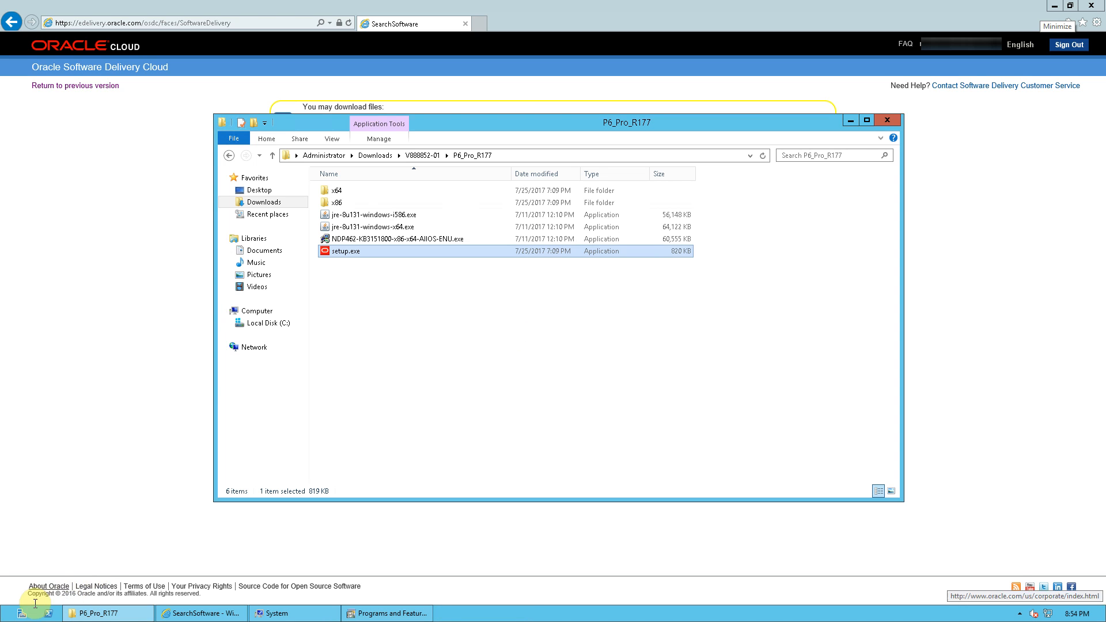
Relaunch P6 Professional 17 (x64) and log in to the second database with the admin password.
{"action": "left_click", "coordinate": [8, 615]}
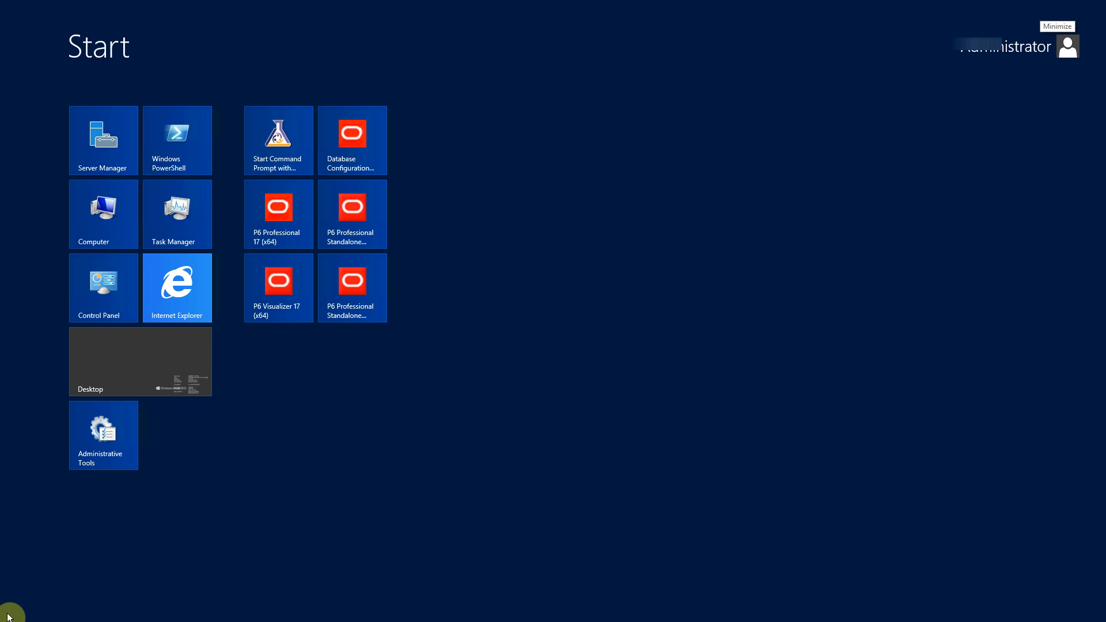
{"action": "left_click", "coordinate": [292, 221]}
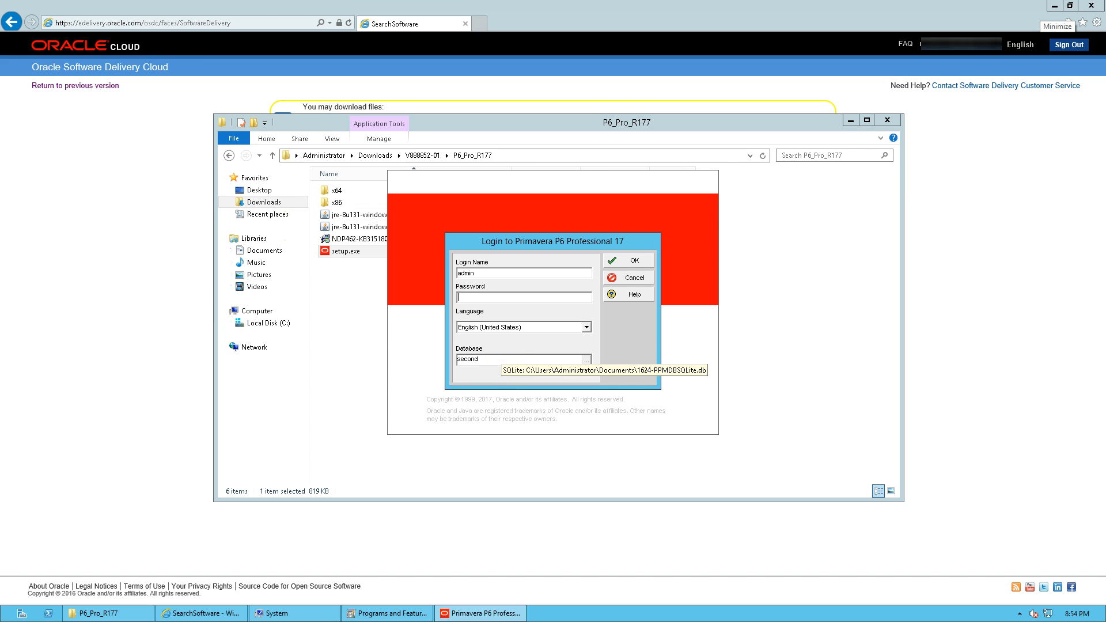
{"action": "type", "text": "admin"}
{"action": "key", "text": "Return"}
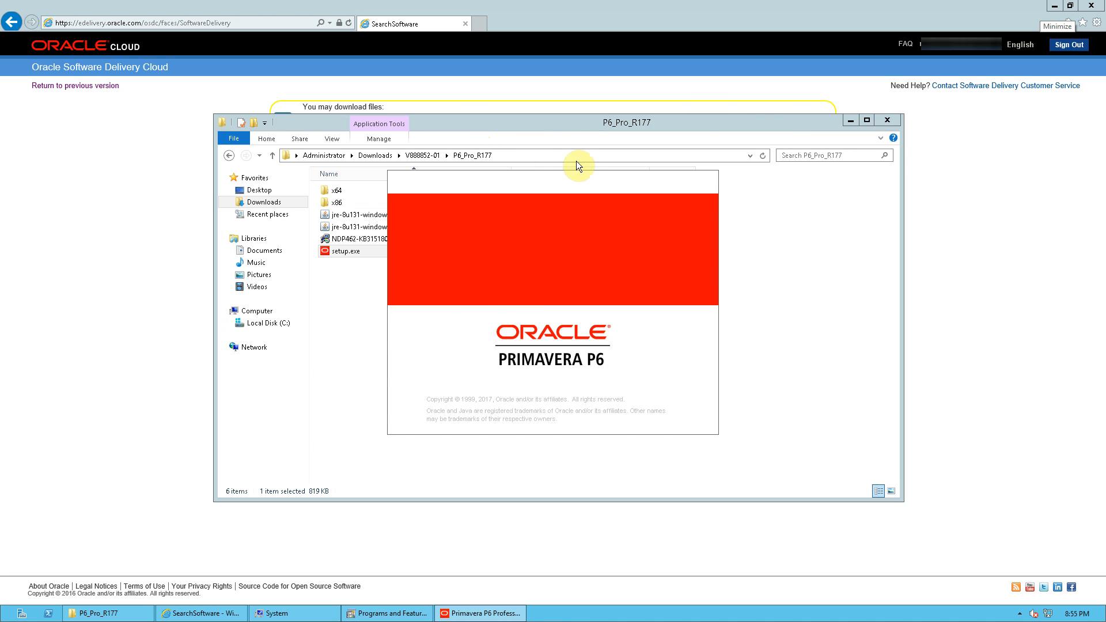
Select the EC00515 City Center Office Building project in the Projects list.
{"action": "left_click", "coordinate": [564, 332]}
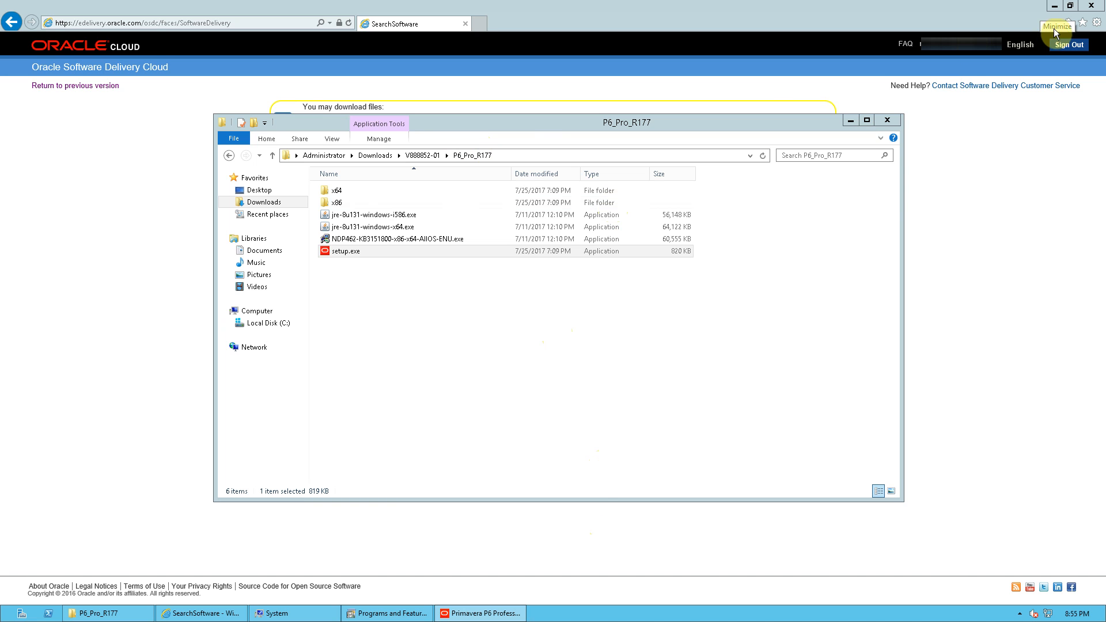
{"action": "left_click", "coordinate": [1055, 7]}
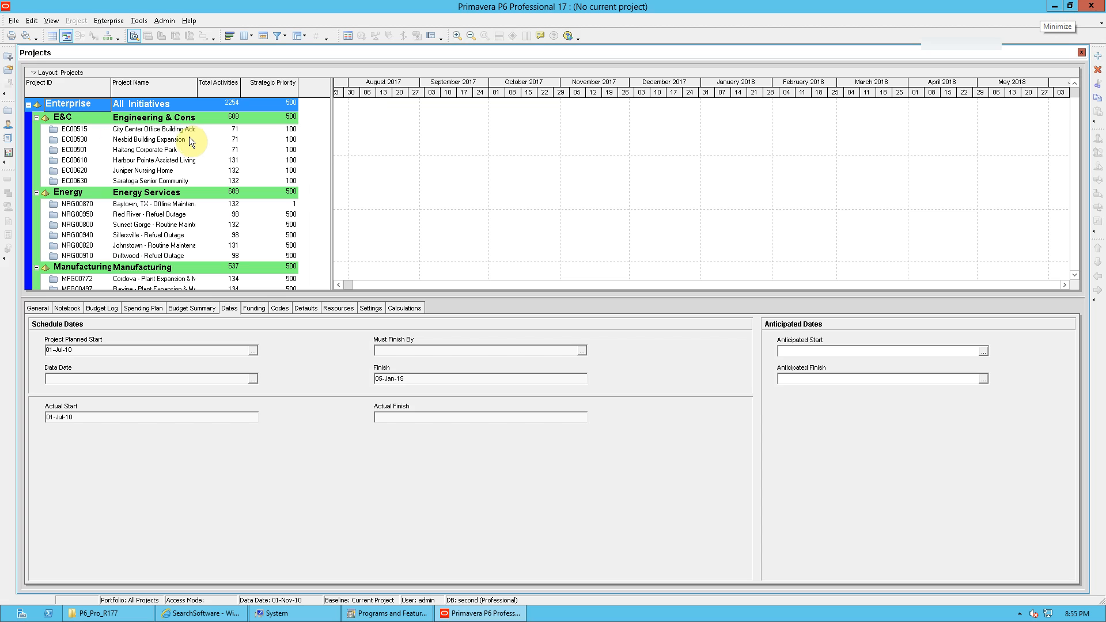
{"action": "left_click", "coordinate": [69, 129]}
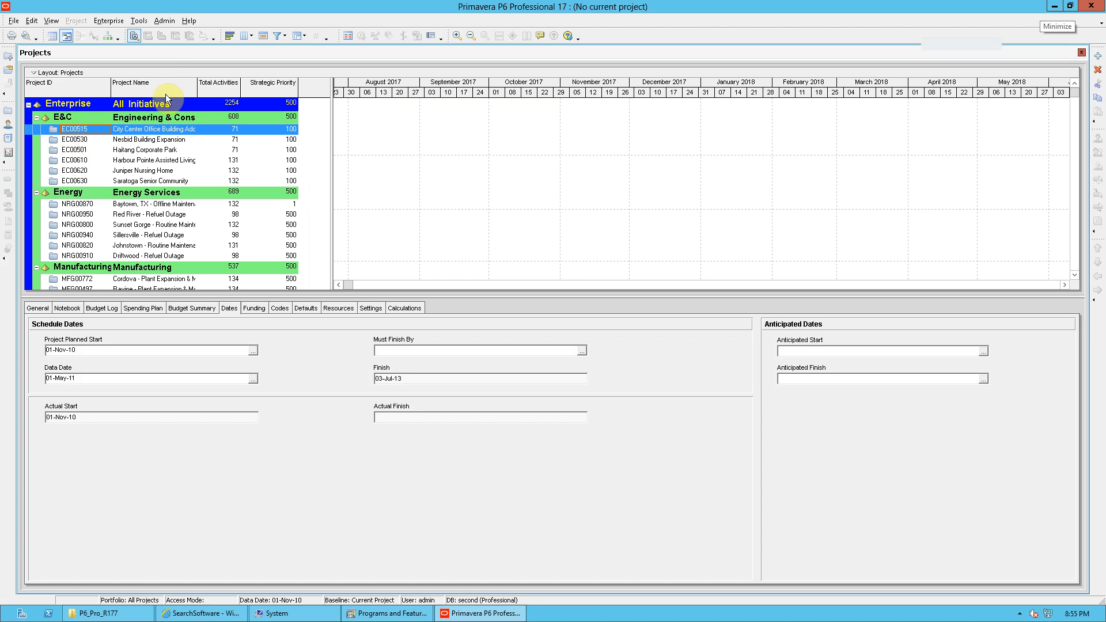
{"action": "left_click", "coordinate": [137, 22]}
{"action": "left_click", "coordinate": [167, 58]}
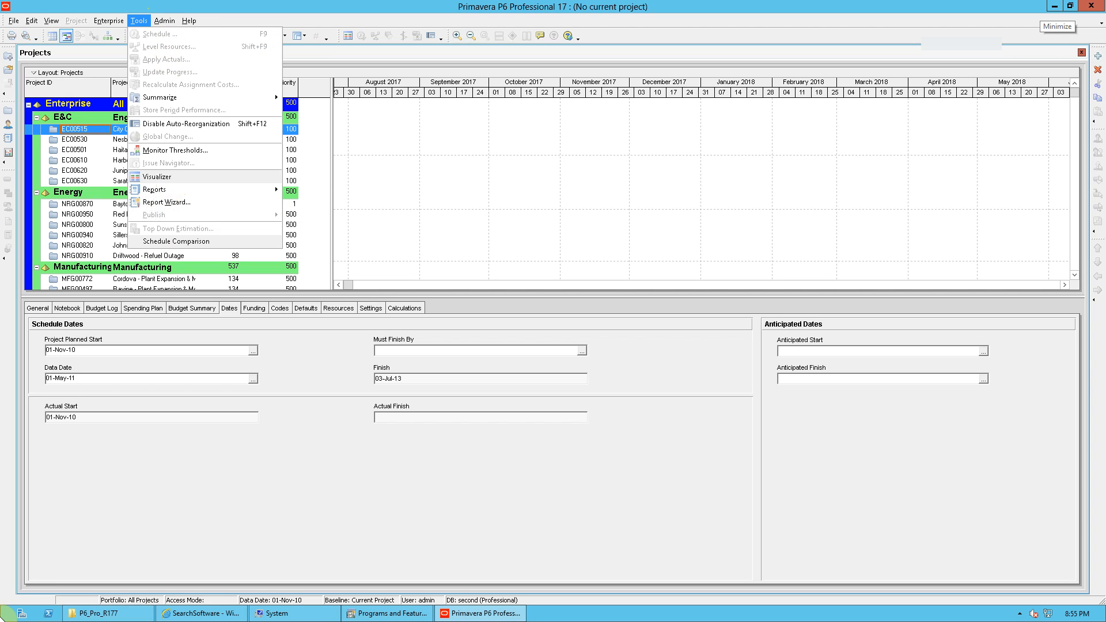
{"action": "left_click", "coordinate": [334, 426]}
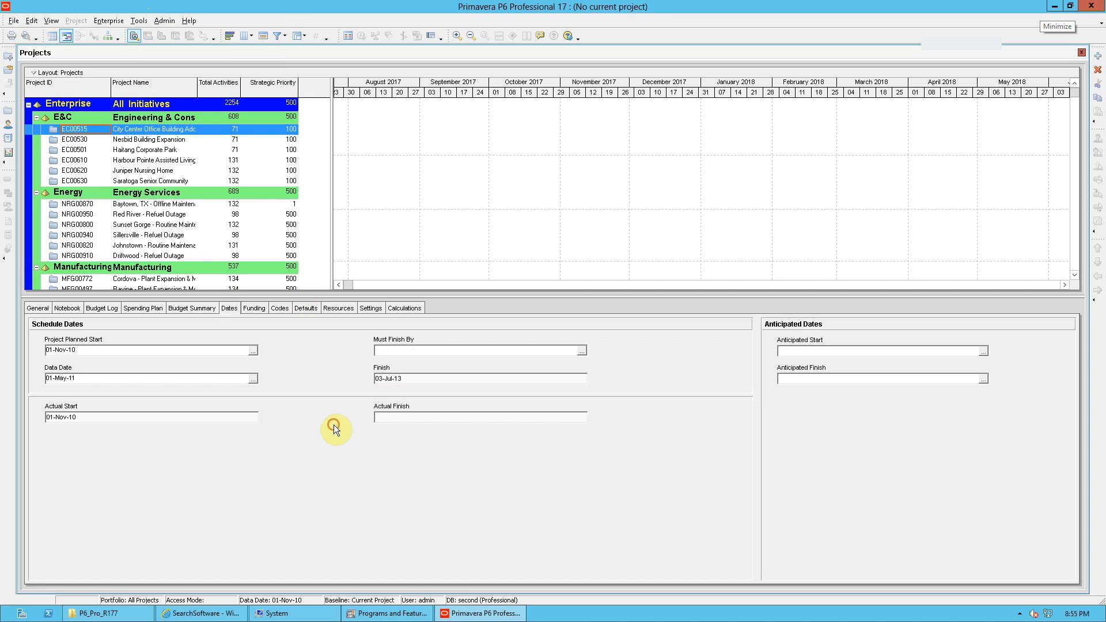